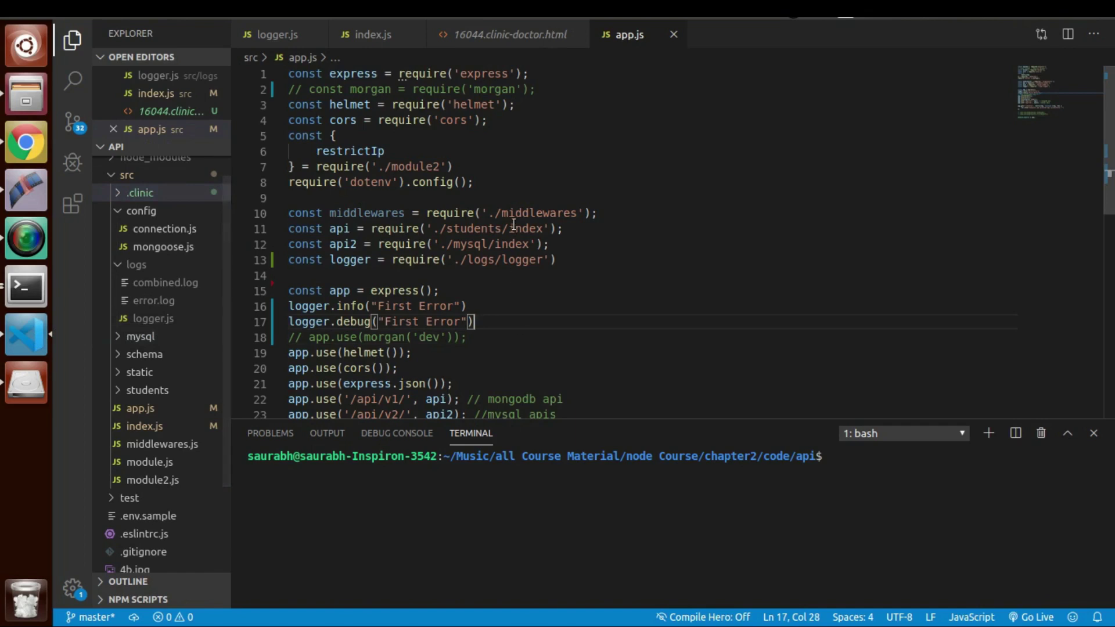
Step: Switch to the terminal in the api/src folder and write the command sudo clinic flame --autocannon [ / ] -- node index.js
scroll(563, 123, "down", 3)
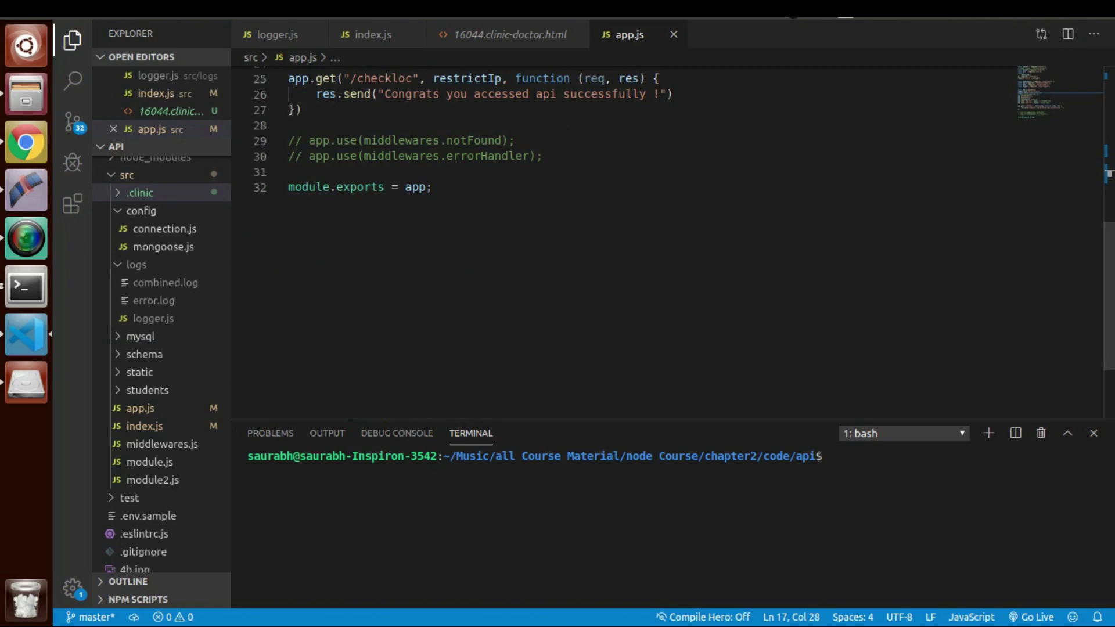
scroll(485, 158, "down", 2)
scroll(485, 158, "down", 1)
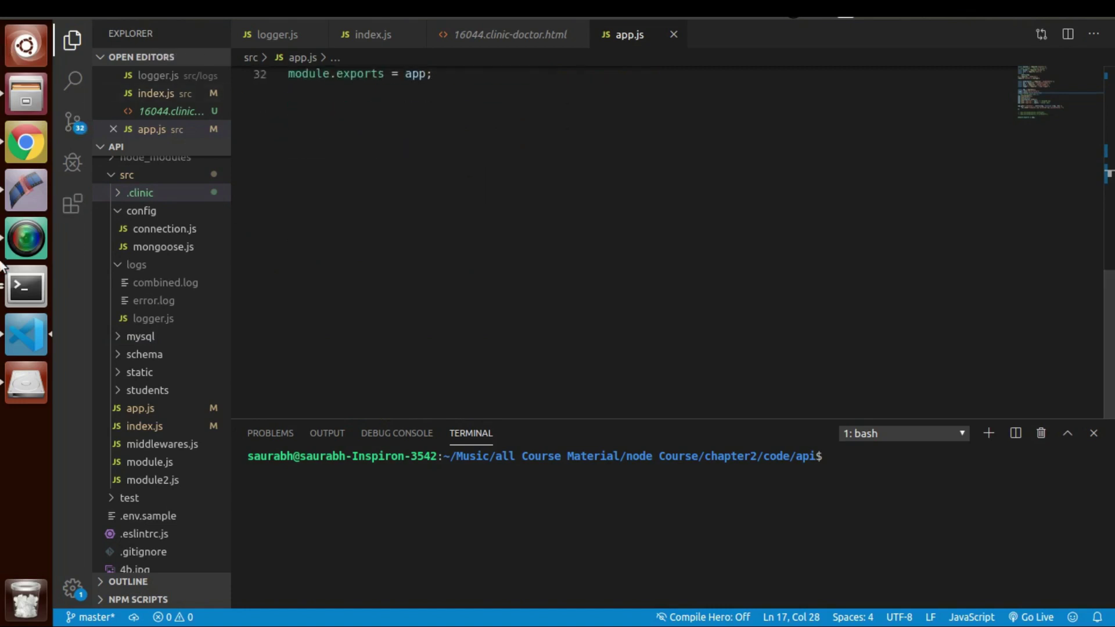
left_click(17, 295)
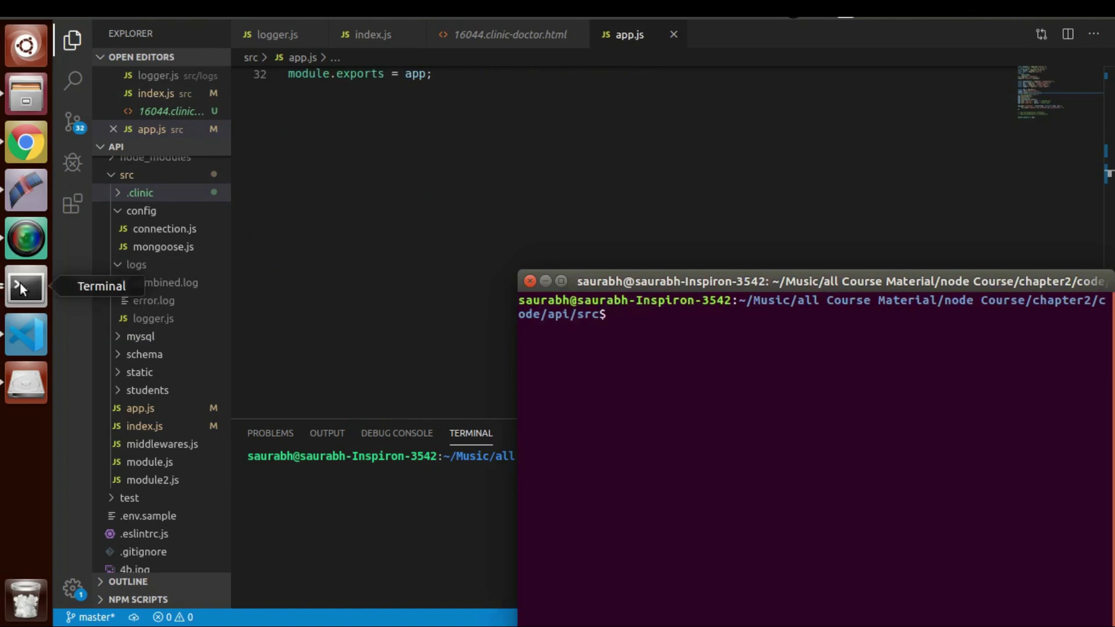
left_click_drag(861, 274, 582, 196)
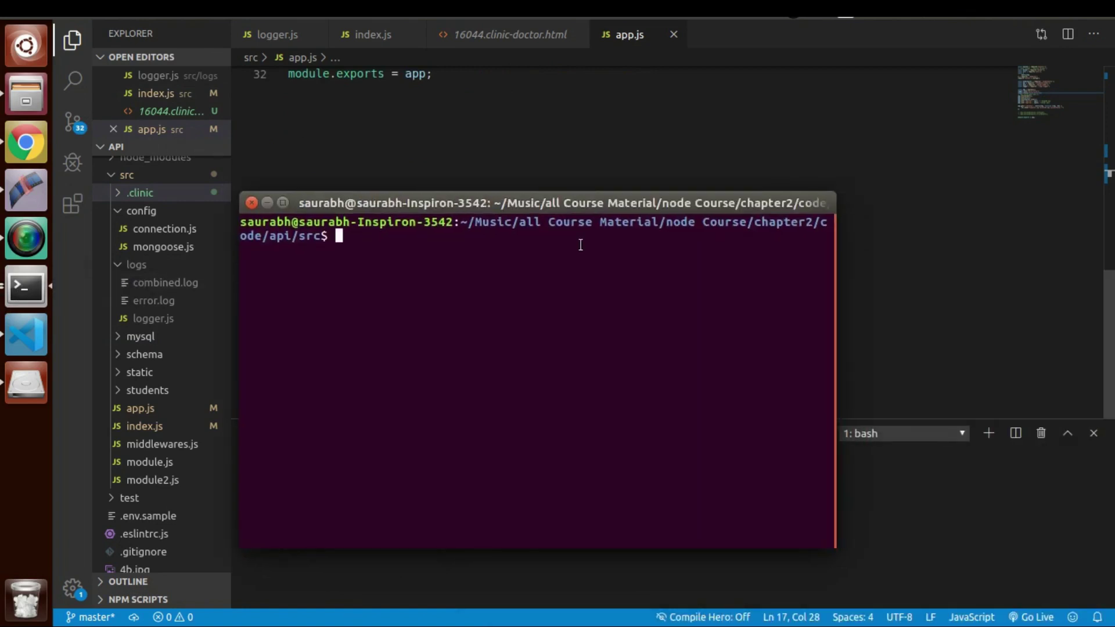
type("sudo clinic flame --autocannon [ / ] -- node index.js")
key("Left")
key("Left")
key("Left")
key("Left")
key("Left")
key("Left")
key("Left")
key("Left")
key("Left")
key("Left")
key("Left")
key("Left")
key("Left")
key("Left")
key("Left")
key("Left")
key("Left")
key("Left")
key("Left")
key("Left")
key("Left")
key("Left")
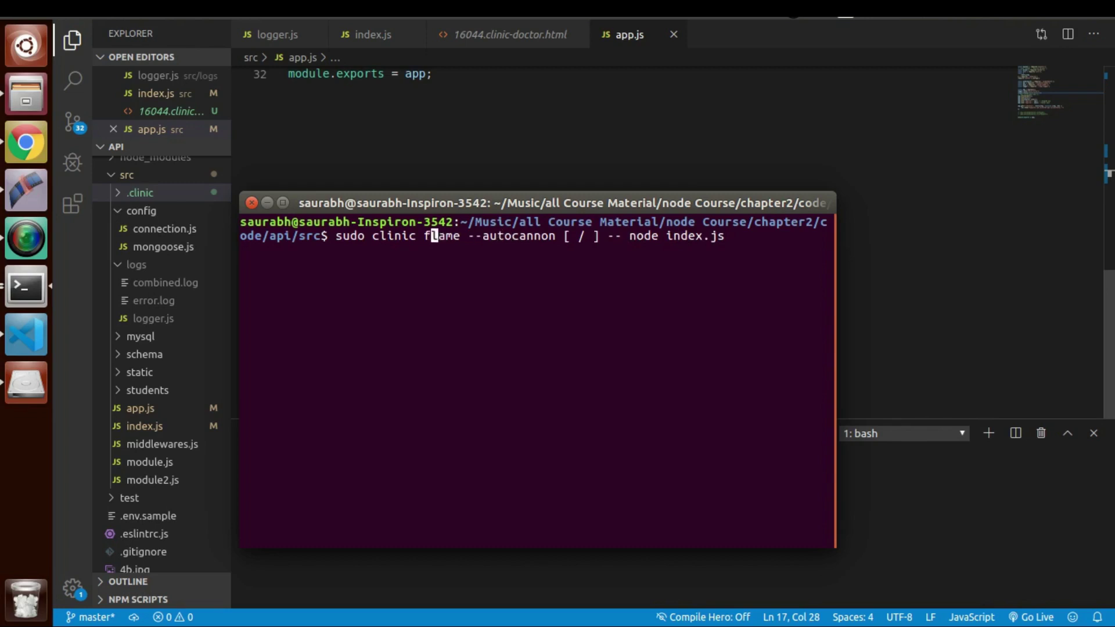
key("Right")
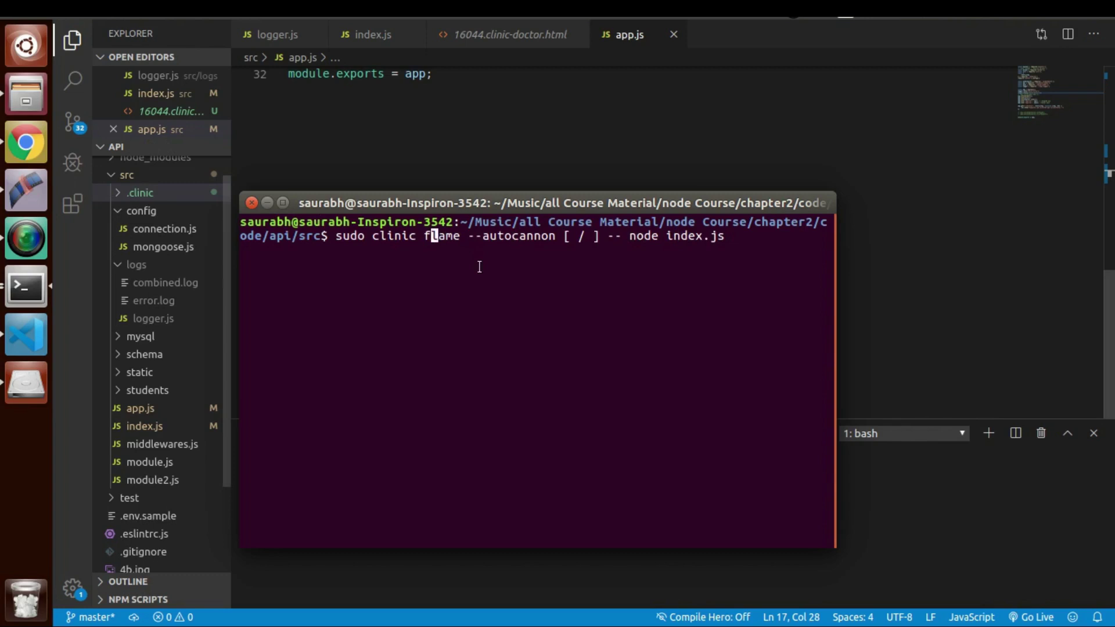
left_click_drag(427, 234, 465, 239)
Step: Switch to Chrome and open the Flame page of the Clinic.js website
left_click(26, 142)
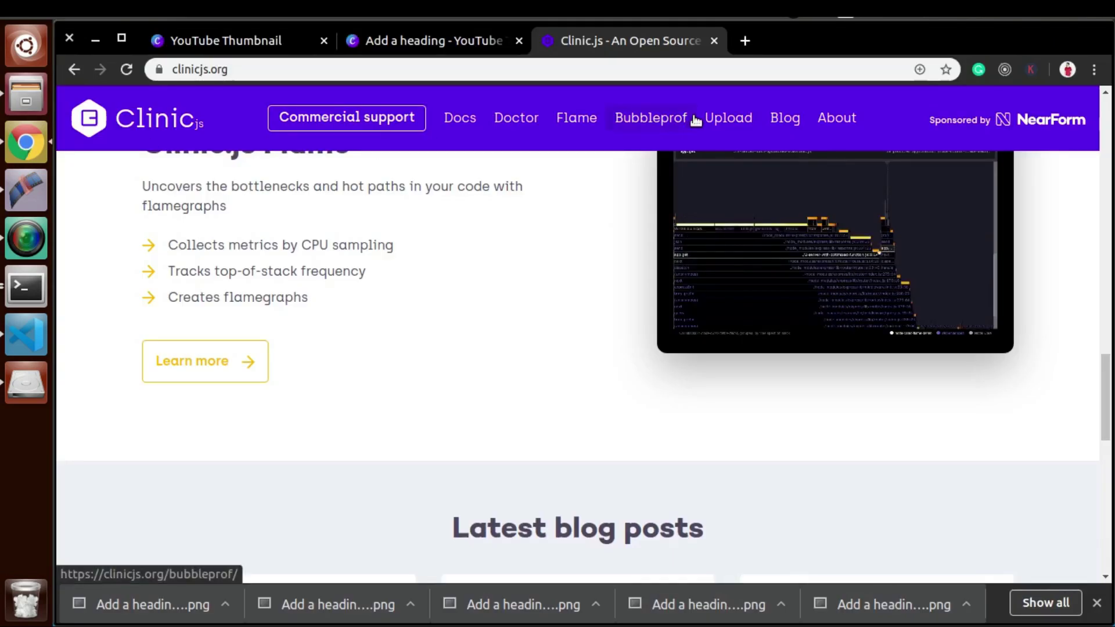
left_click(602, 116)
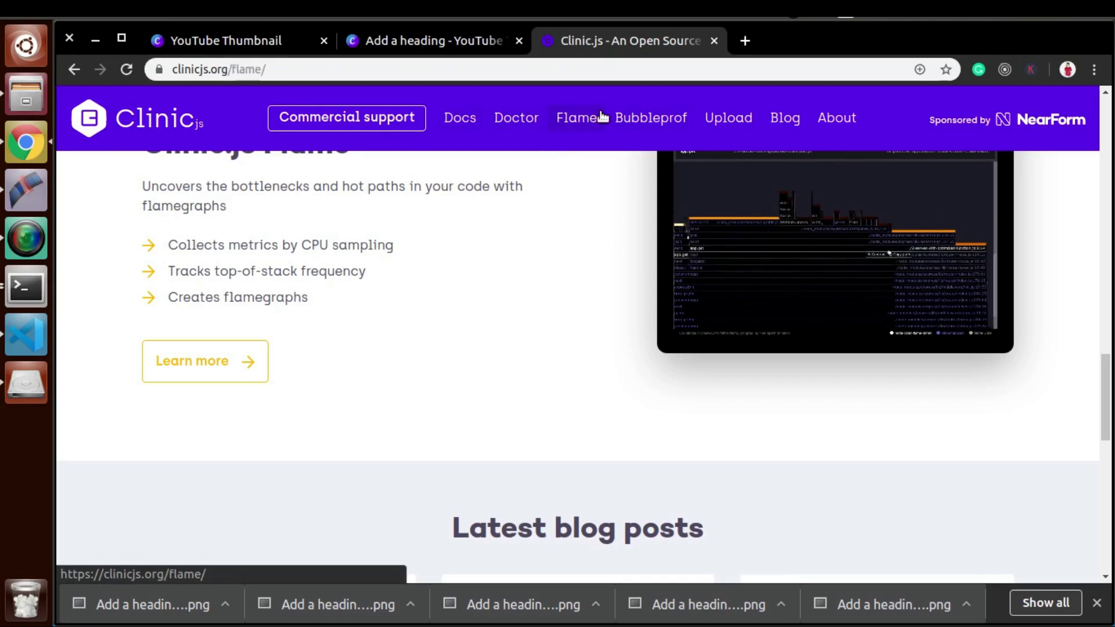
Step: Return to the terminal, run the prepared clinic flame command on index.js, and enter the sudo password
left_click(21, 298)
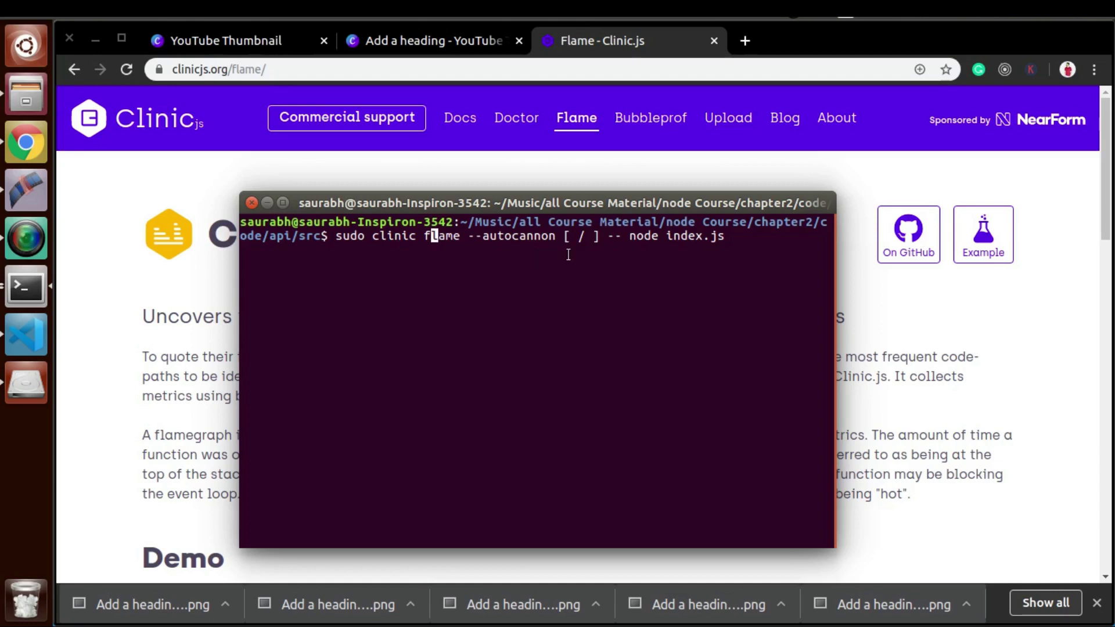
key("Right")
key("Right")
key("Right")
key("Right")
key("Right")
key("Right")
key("Right")
key("Right")
key("Right")
key("Right")
key("Right")
key("Right")
key("Right")
key("Right")
key("Right")
key("Right")
key("Right")
key("Right")
key("Right")
key("Right")
key("Right")
key("Right")
key("Right")
key("Right")
key("Right")
key("Right")
key("Right")
key("Right")
key("Return")
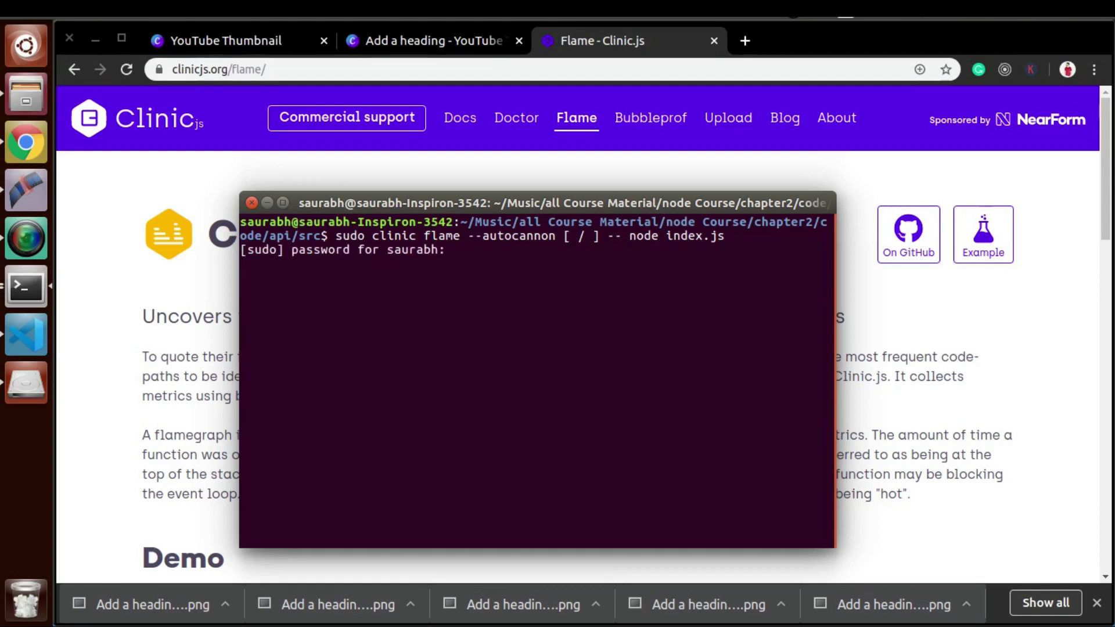
key("Return")
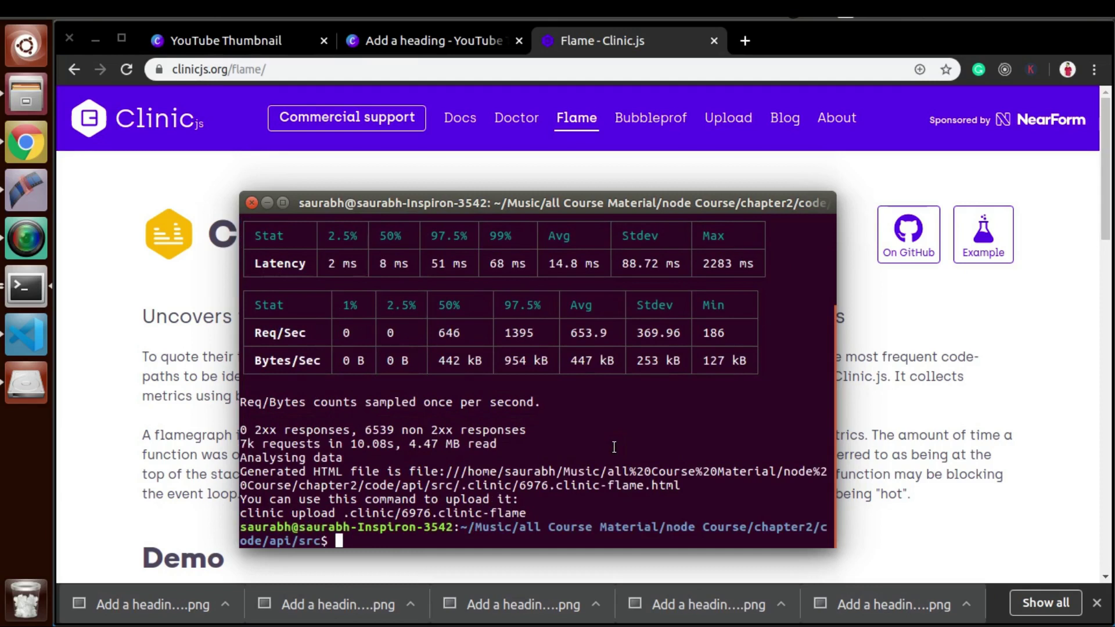
Step: Open the local report api/src/.clinic/9696.clinic-flame.html in a new Chrome tab
left_click(551, 476, "ctrl")
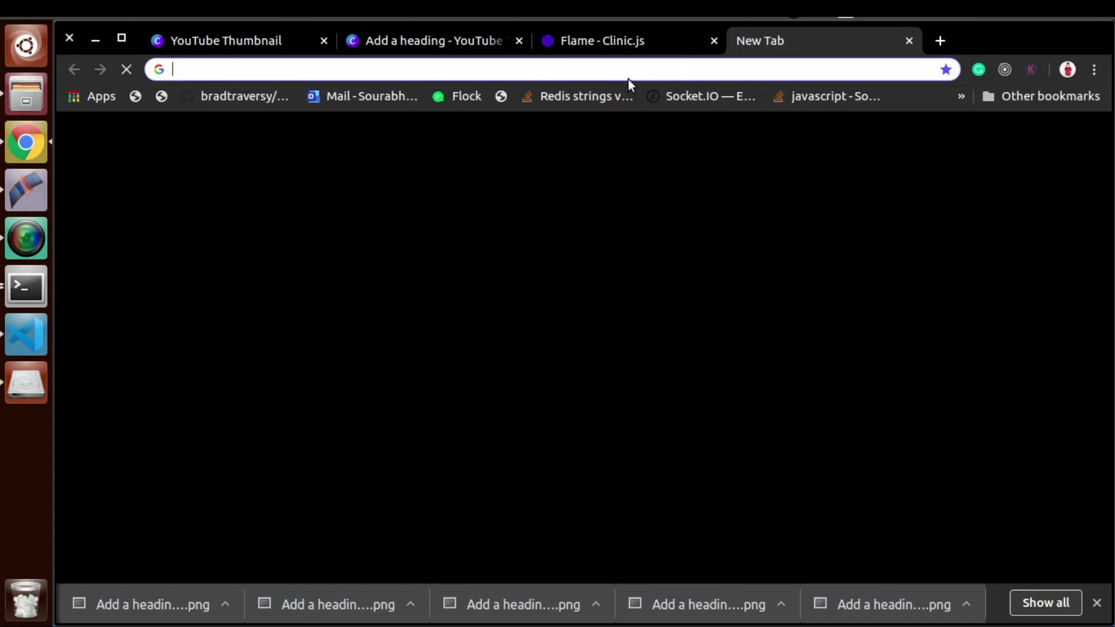
type("/home/saurabh/Music/all Course Material/node Course/chapter2/code/api/src/.clinic/9696.clinic-flame.html")
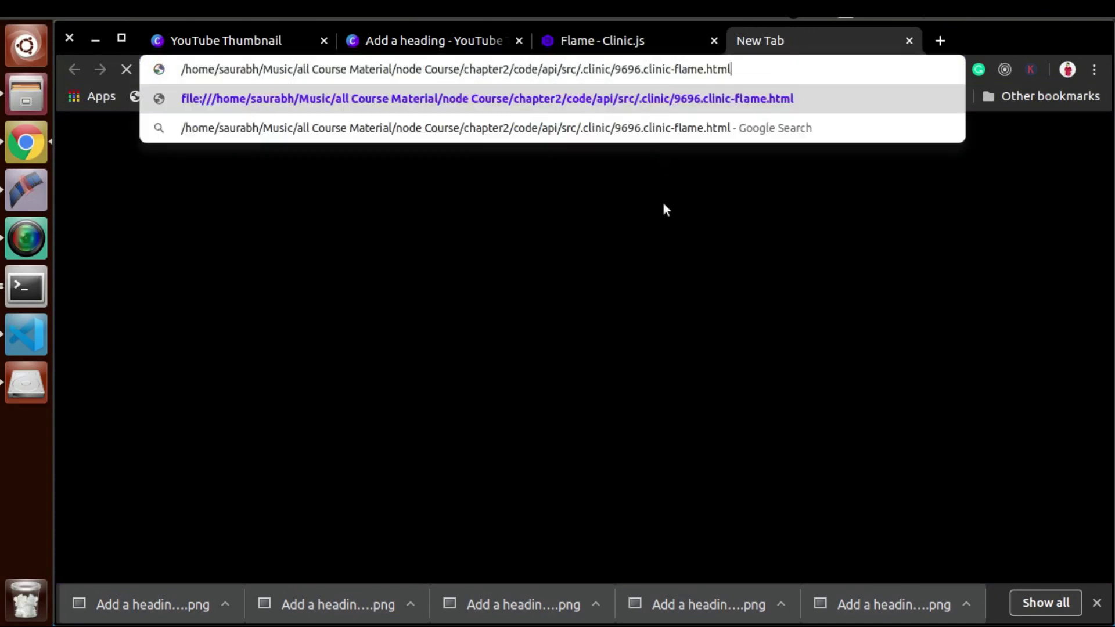
key("Return")
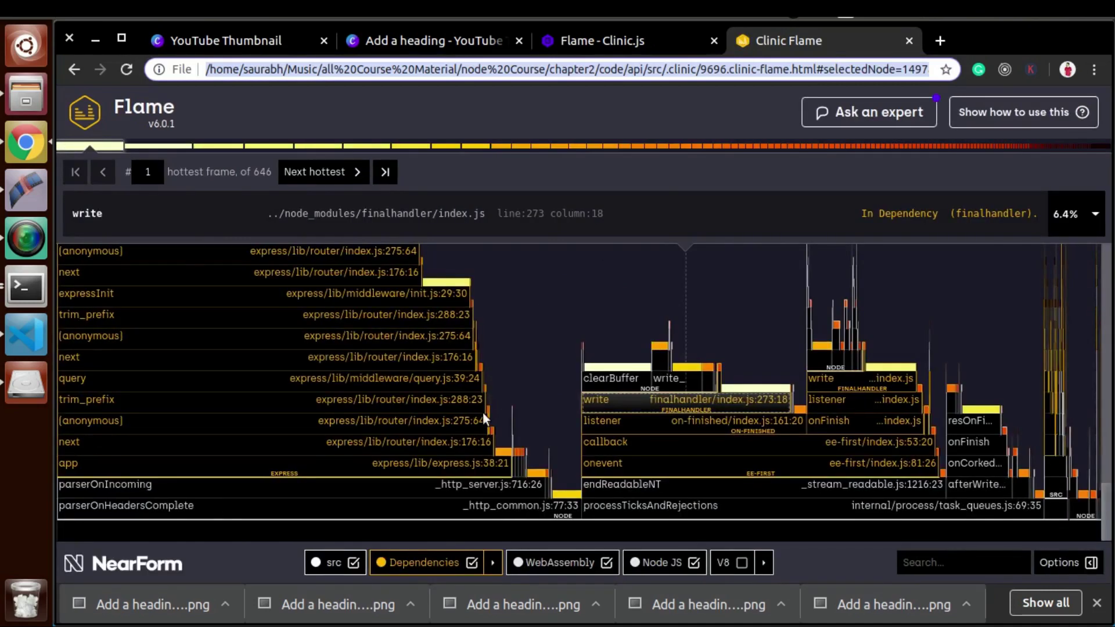
Step: Look through the stacked middleware frames of the flame graph
scroll(483, 413, "up", 5)
scroll(346, 410, "up", 8)
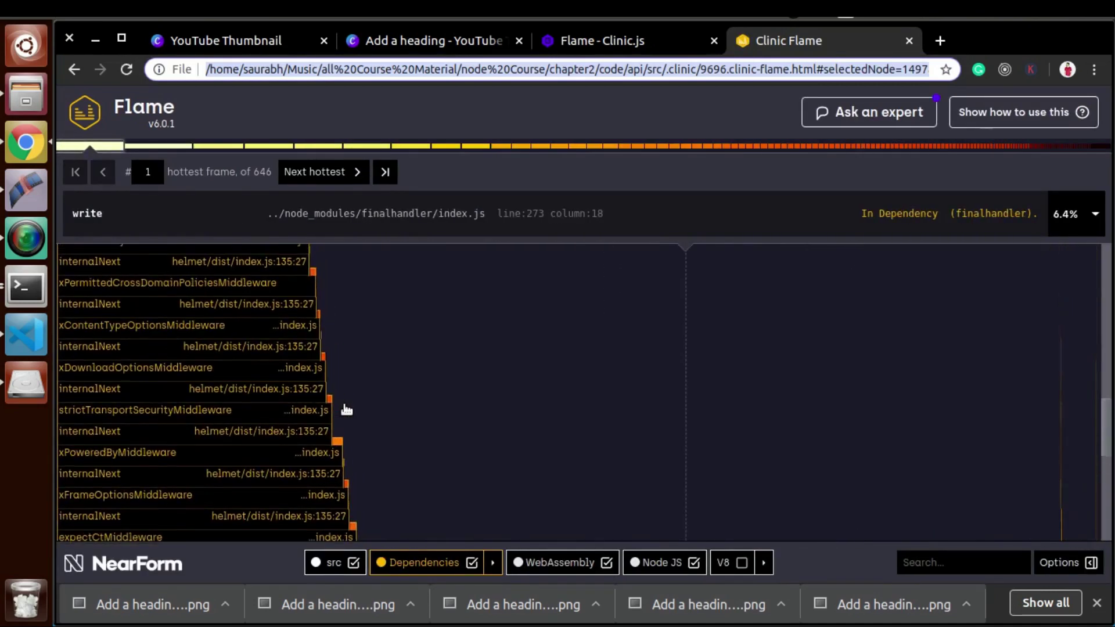
scroll(347, 410, "down", 8)
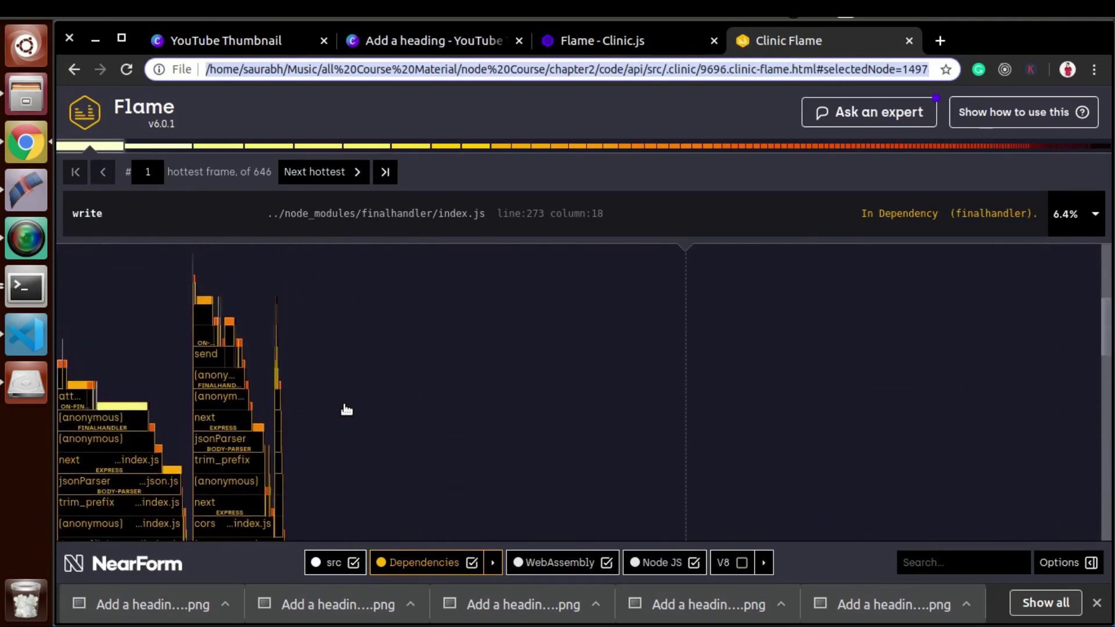
scroll(346, 409, "down", 1)
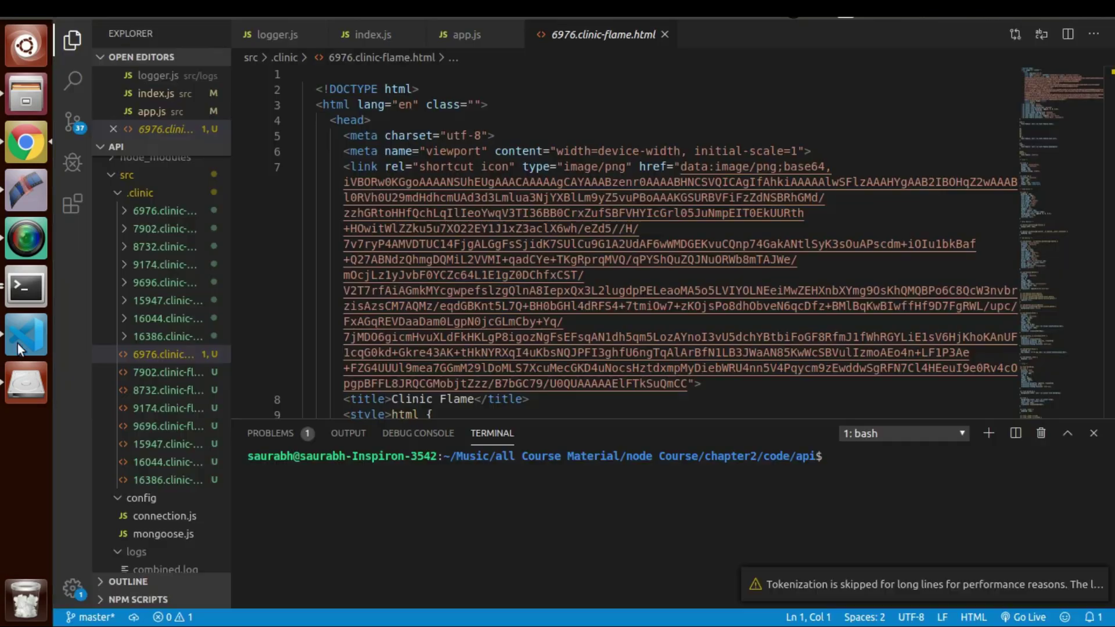
Step: Switch to VS Code and examine the source of 6976.clinic-flame.html, including the base64 shortcut icon data and the embedded profiling data
left_click(17, 333)
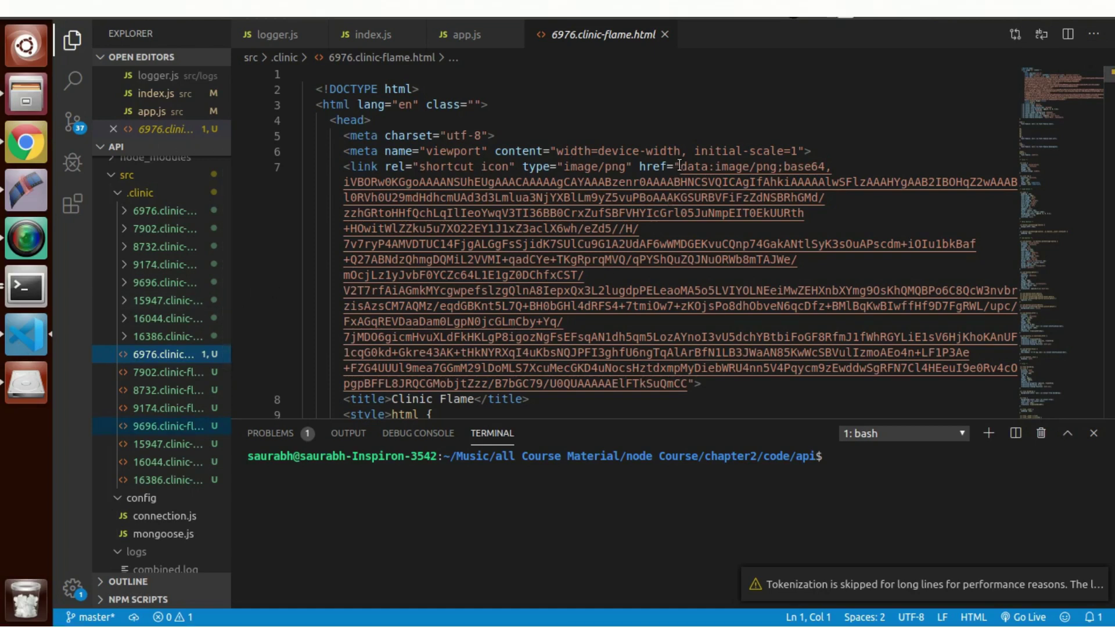
left_click_drag(681, 167, 686, 387)
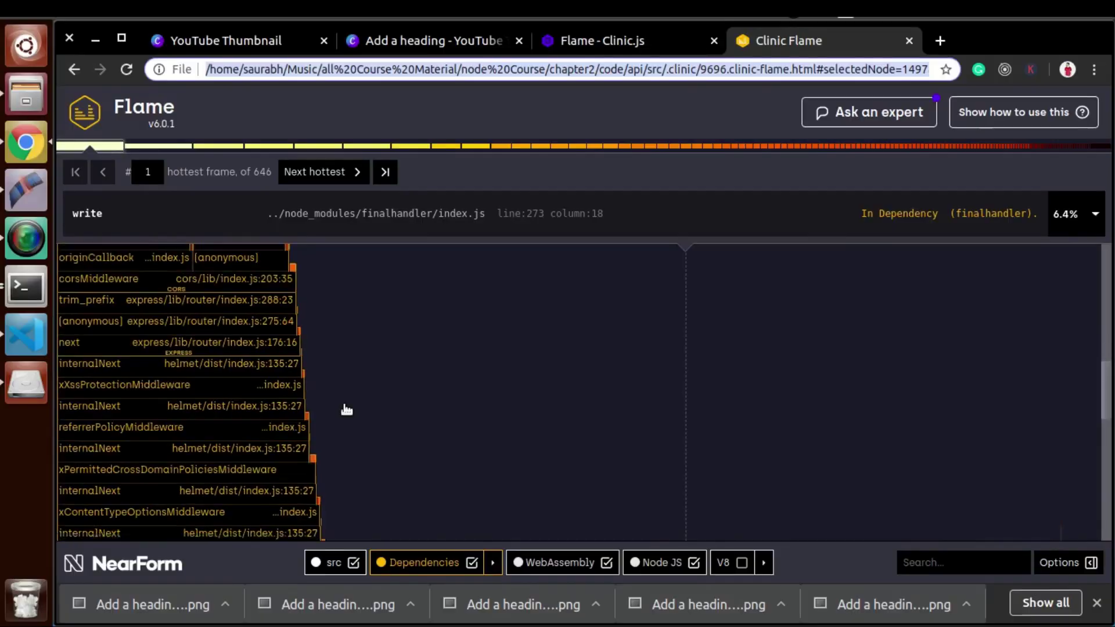
scroll(346, 406, "down", 3)
left_click(19, 343)
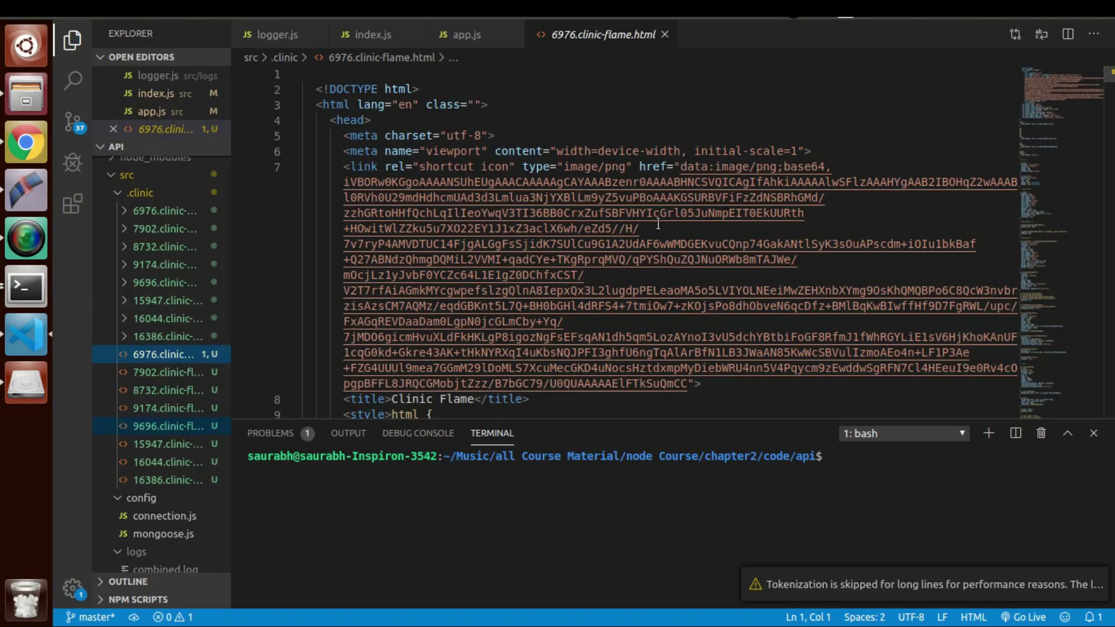
left_click_drag(680, 167, 686, 386)
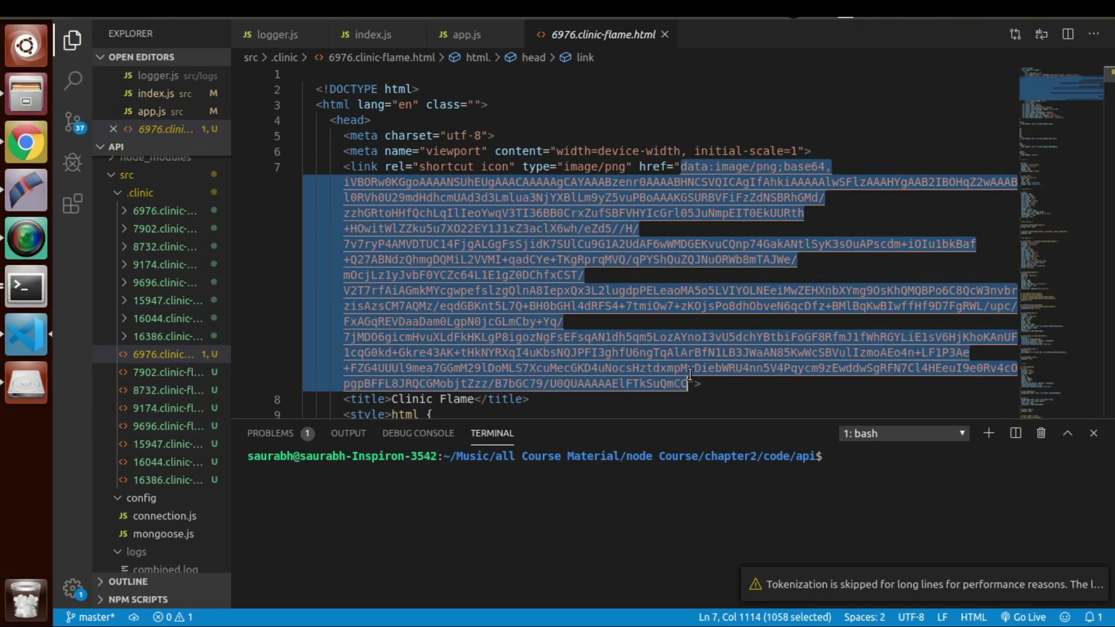
scroll(773, 302, "down", 10)
scroll(775, 291, "down", 20)
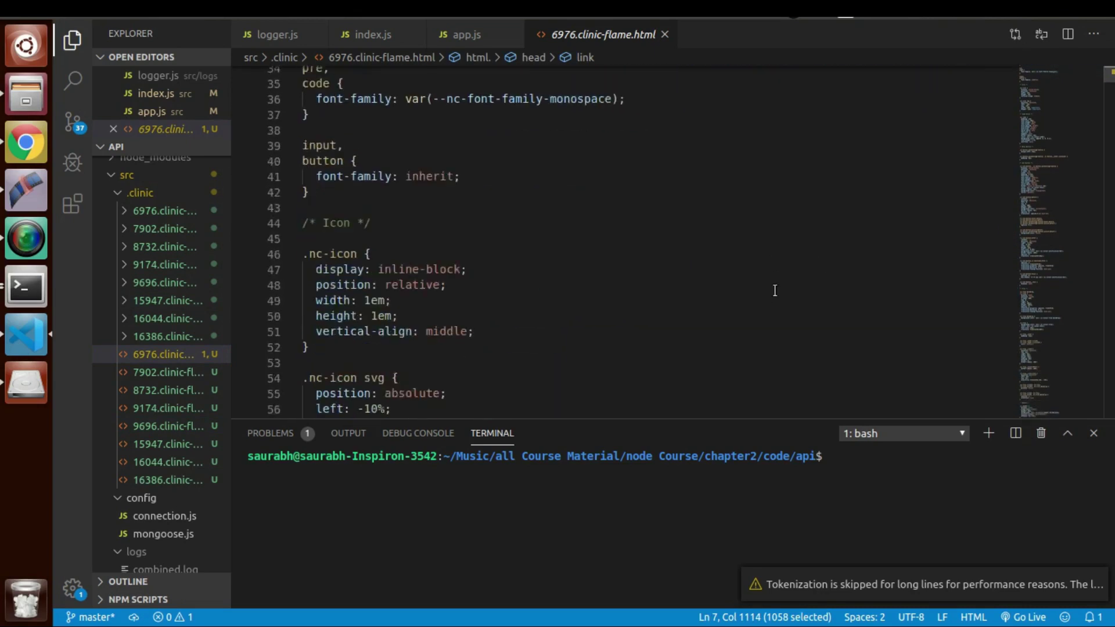
scroll(857, 316, "down", 20)
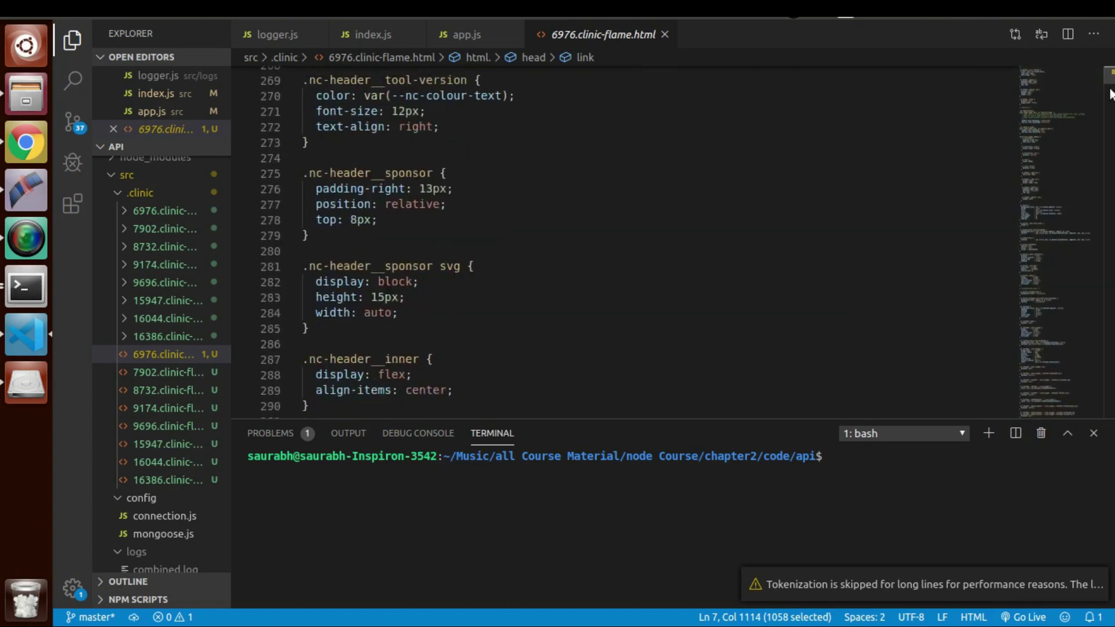
left_click_drag(1110, 82, 1071, 225)
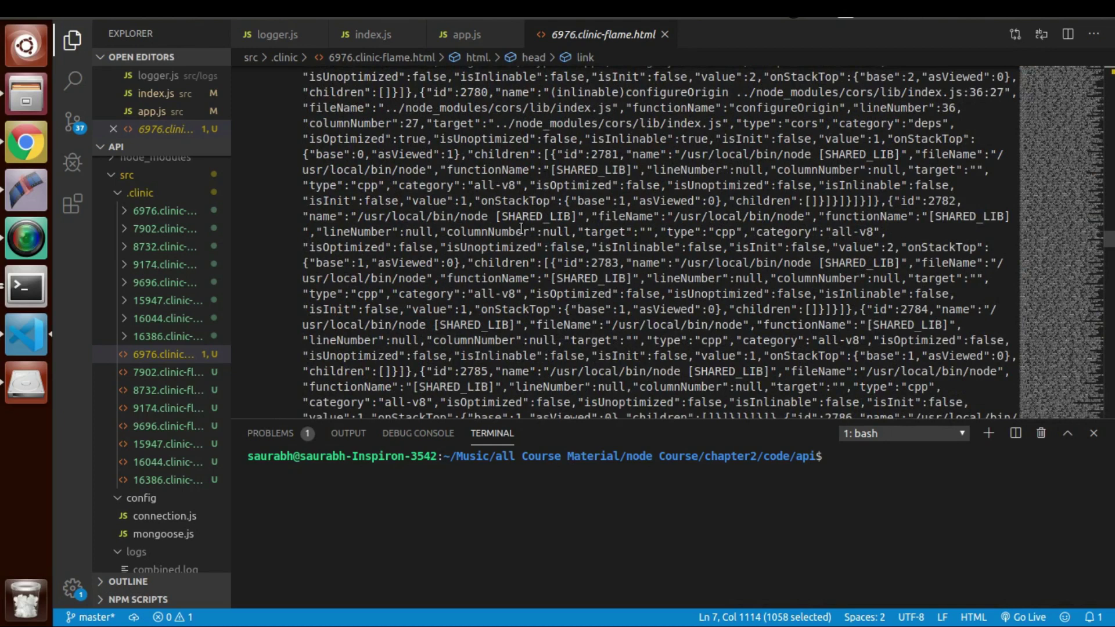
Step: Return to the flame graph in Chrome, close the downloads bar, and inspect the router and on-finished frames
left_click(8, 136)
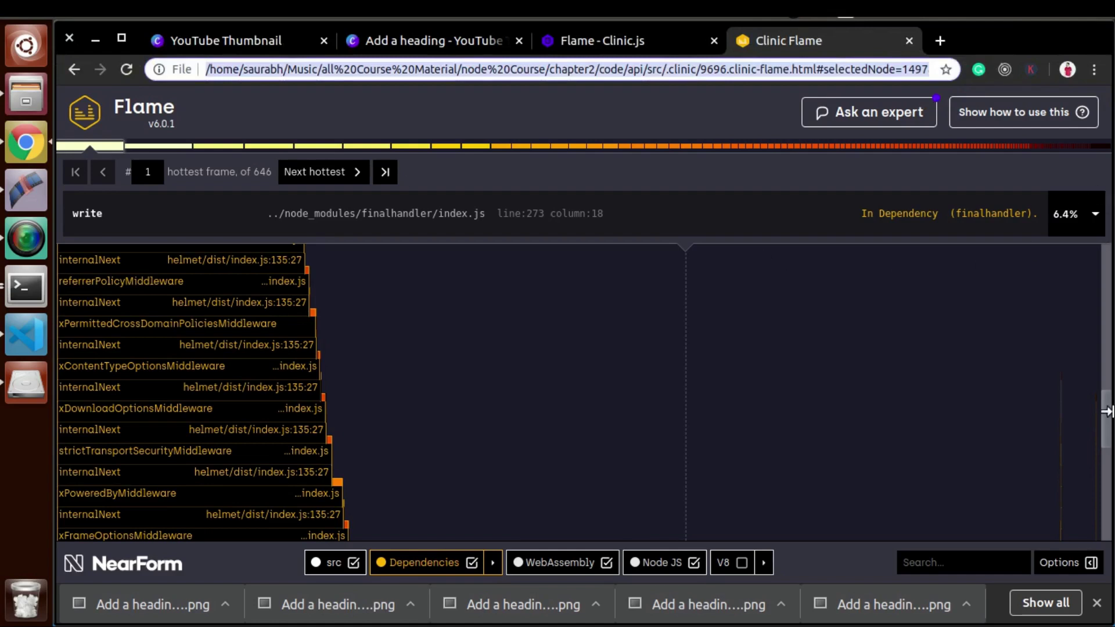
left_click(1097, 603)
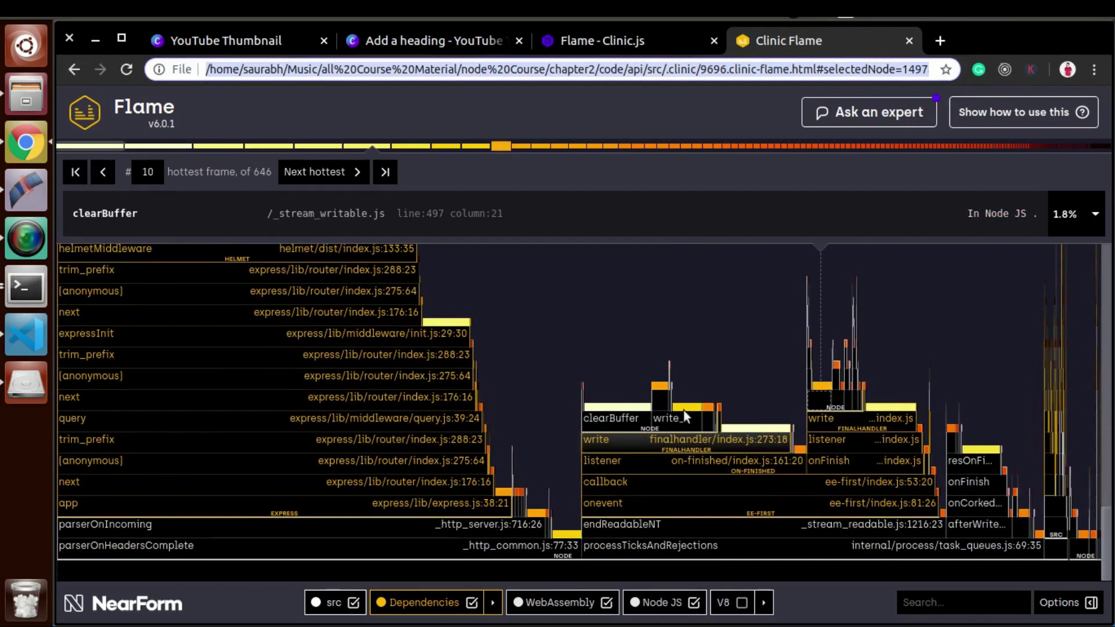
scroll(494, 456, "up", 3)
scroll(495, 453, "down", 3)
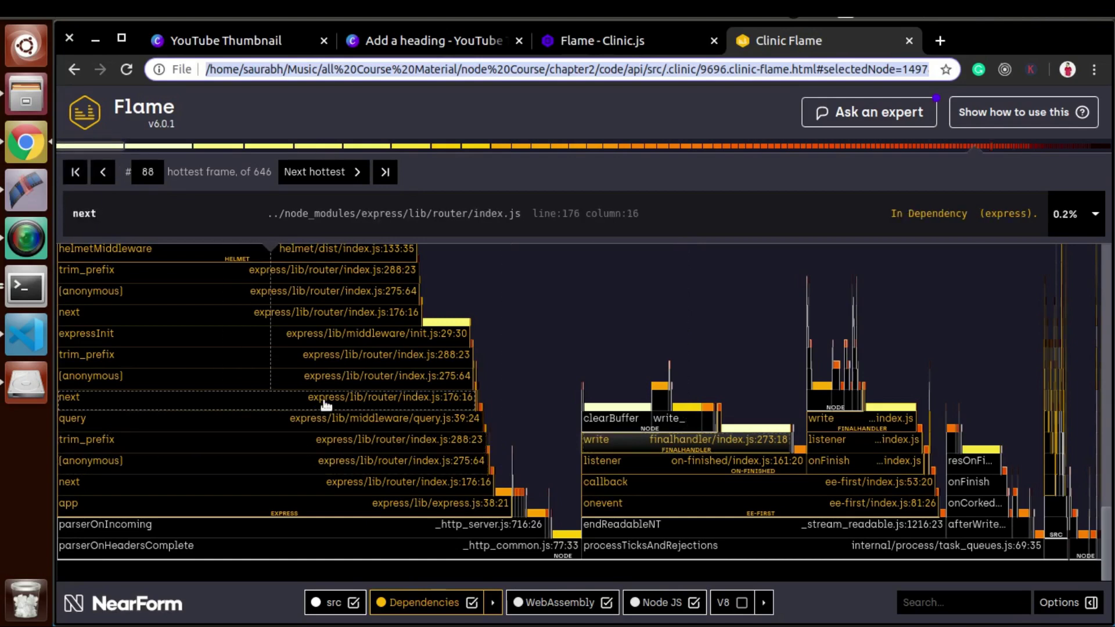
mouse_move(832, 460)
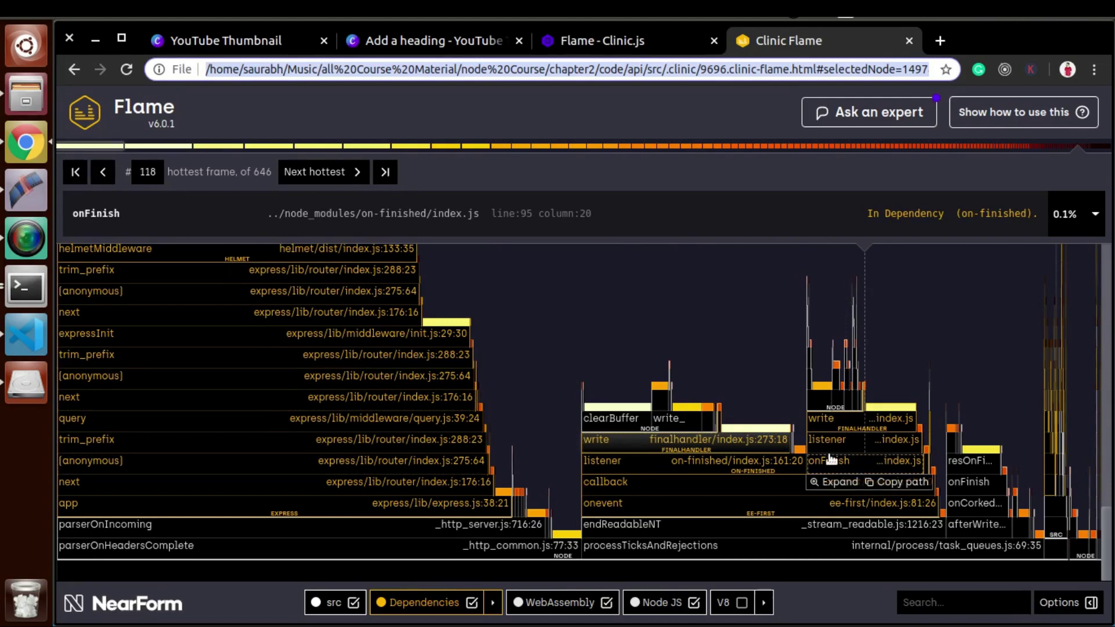
mouse_move(820, 417)
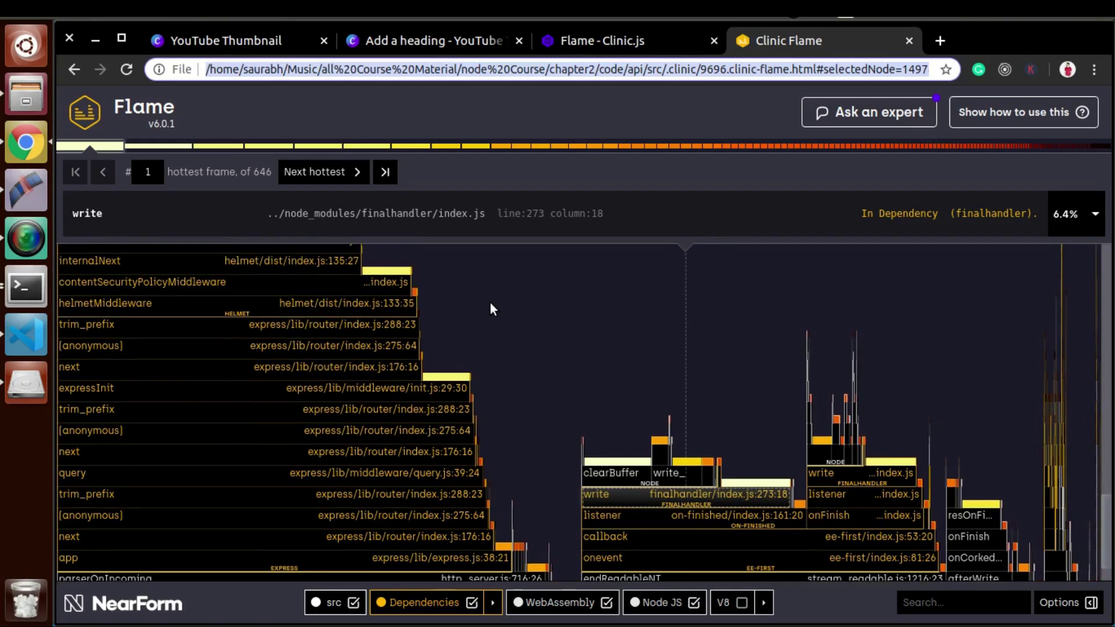
Step: Examine the flame graph's full call stack, including the finalhandler write, helmetMiddleware and parserOnIncoming frames
scroll(490, 308, "up", 5)
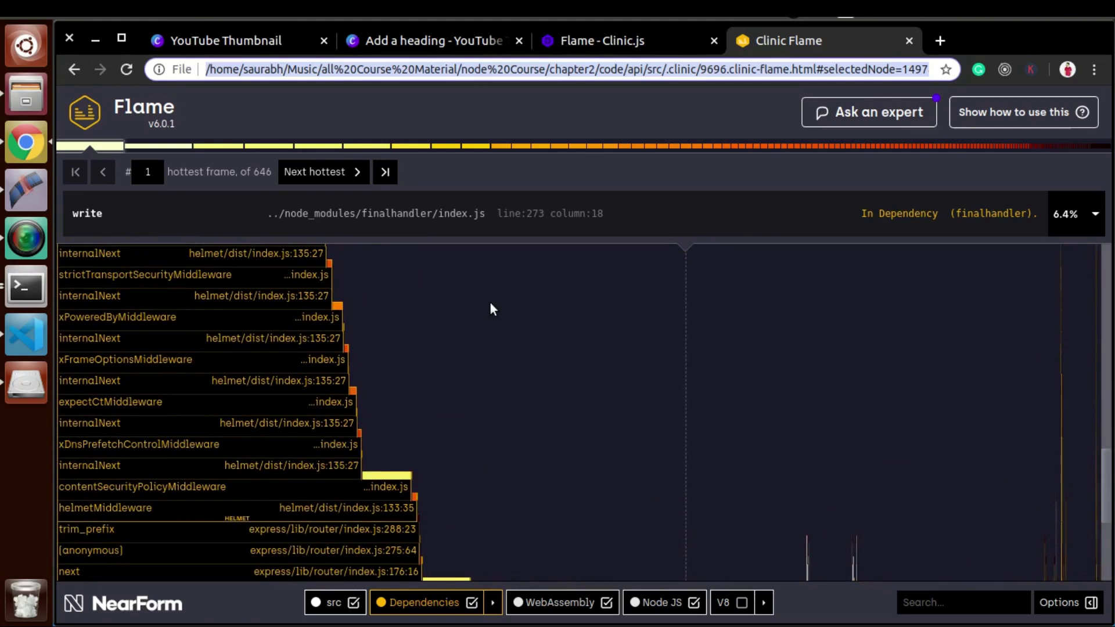
scroll(490, 309, "up", 10)
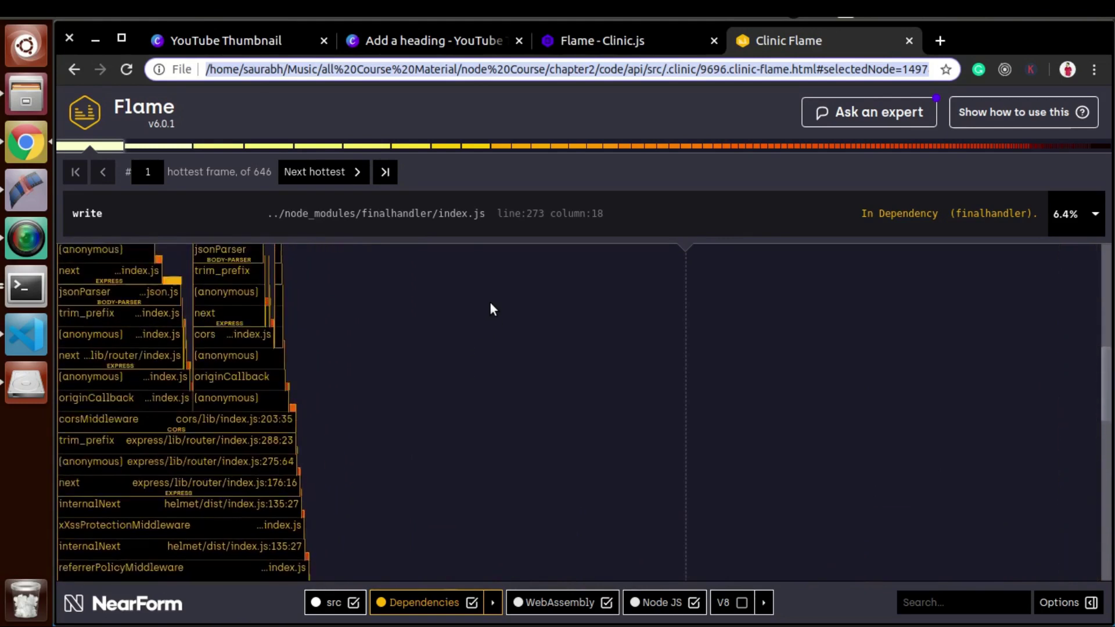
scroll(490, 309, "down", 15)
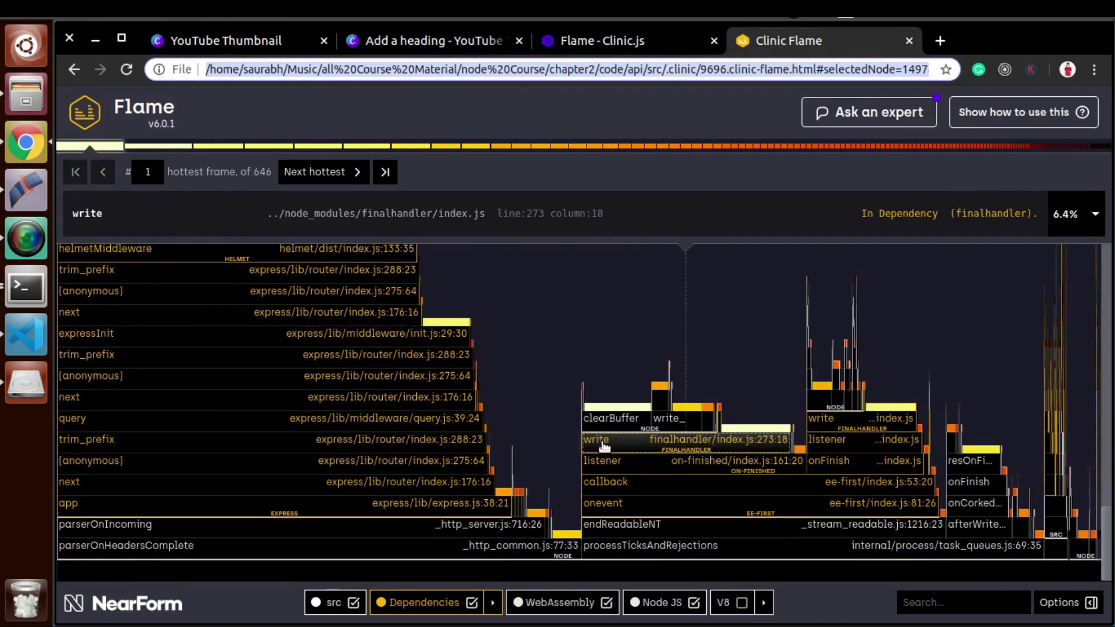
mouse_move(605, 446)
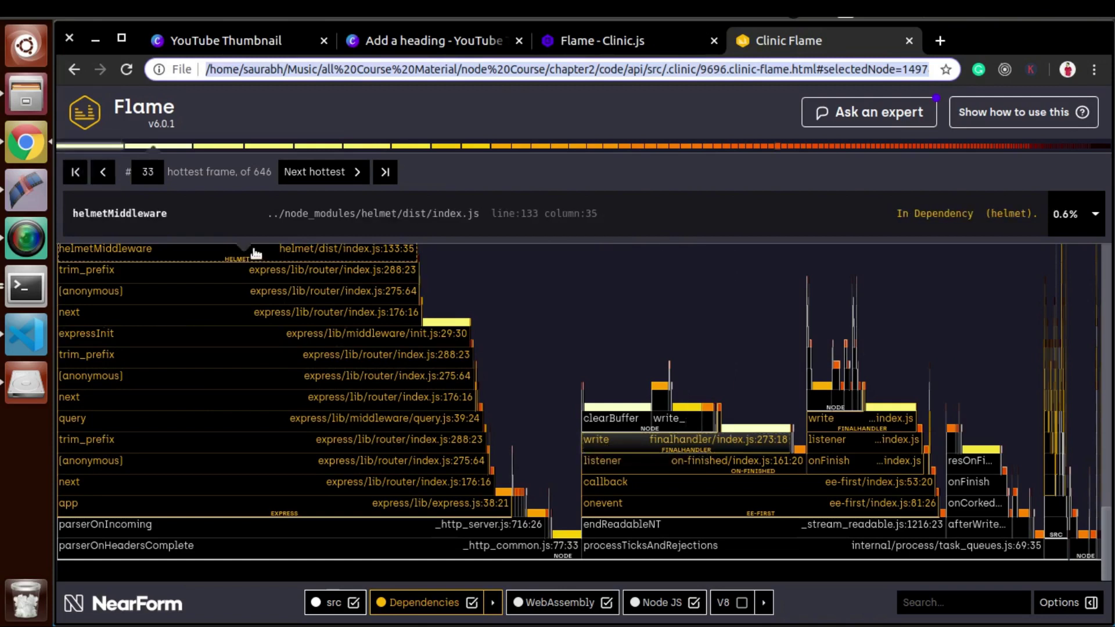
mouse_move(254, 253)
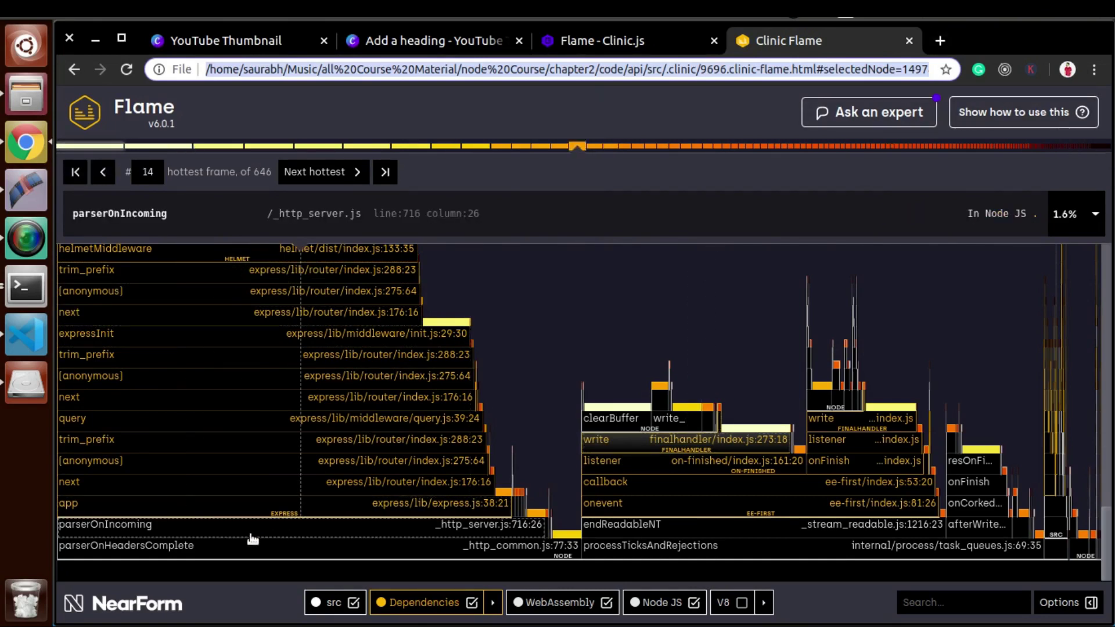
mouse_move(251, 538)
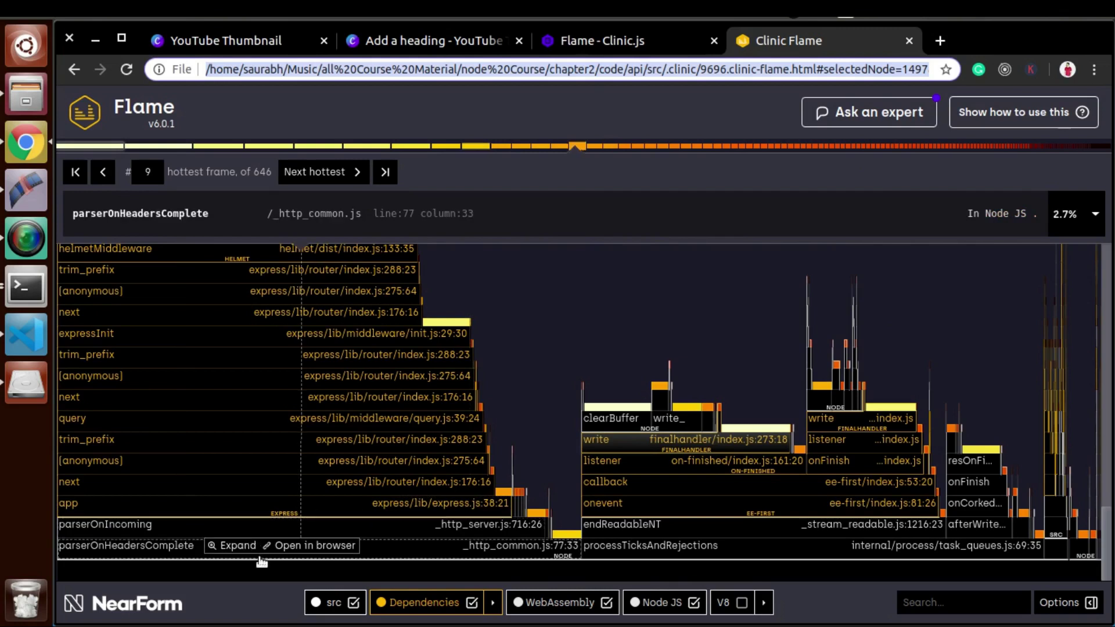
Step: Inspect the parserOnHeadersComplete and parserOnIncoming frames, then the hottest frame and the 13th hottest frame of the 9696 flame graph
left_click(414, 546)
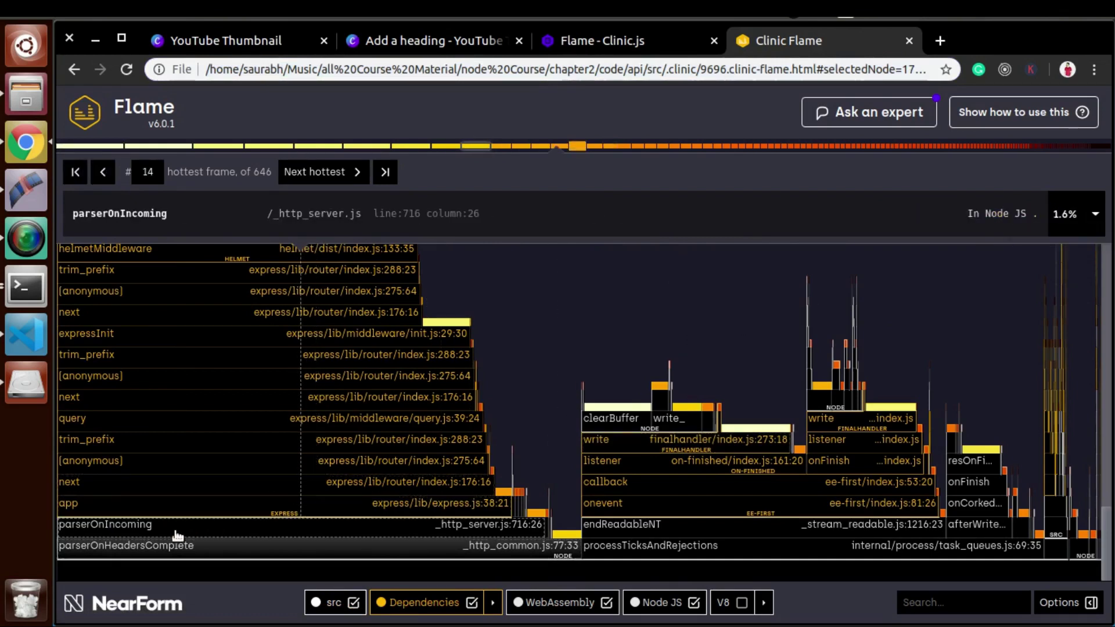
mouse_move(165, 543)
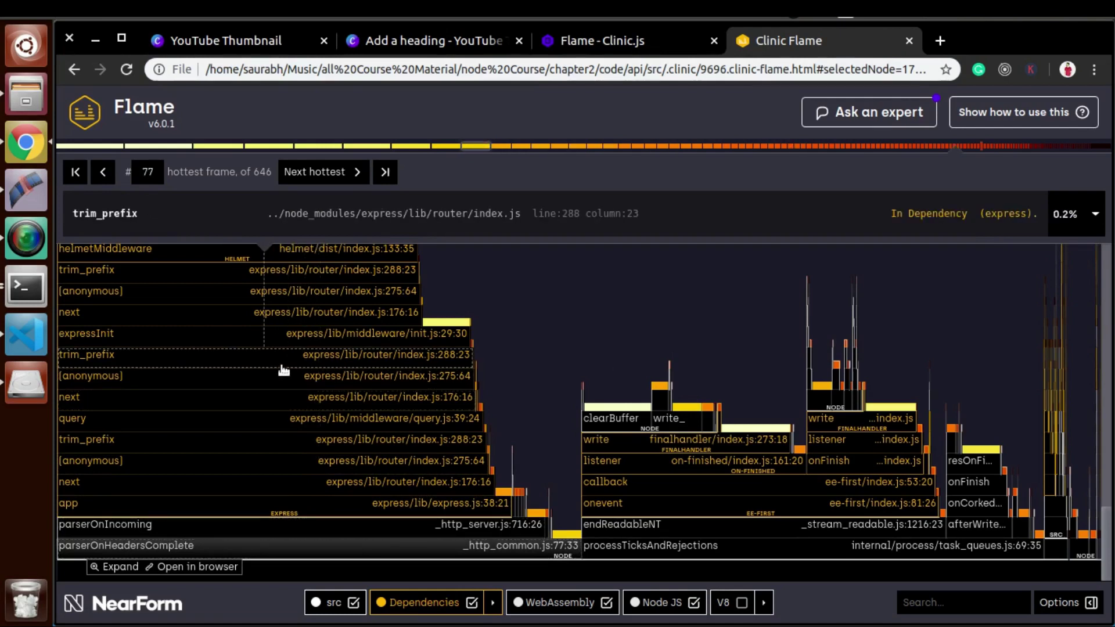
mouse_move(284, 367)
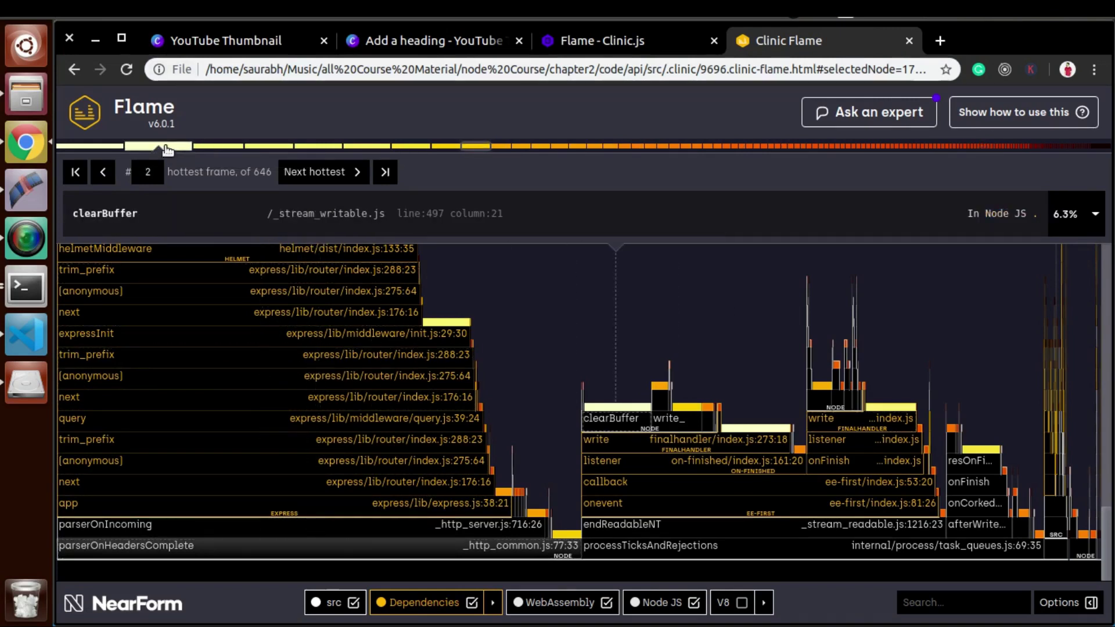
left_click(88, 146)
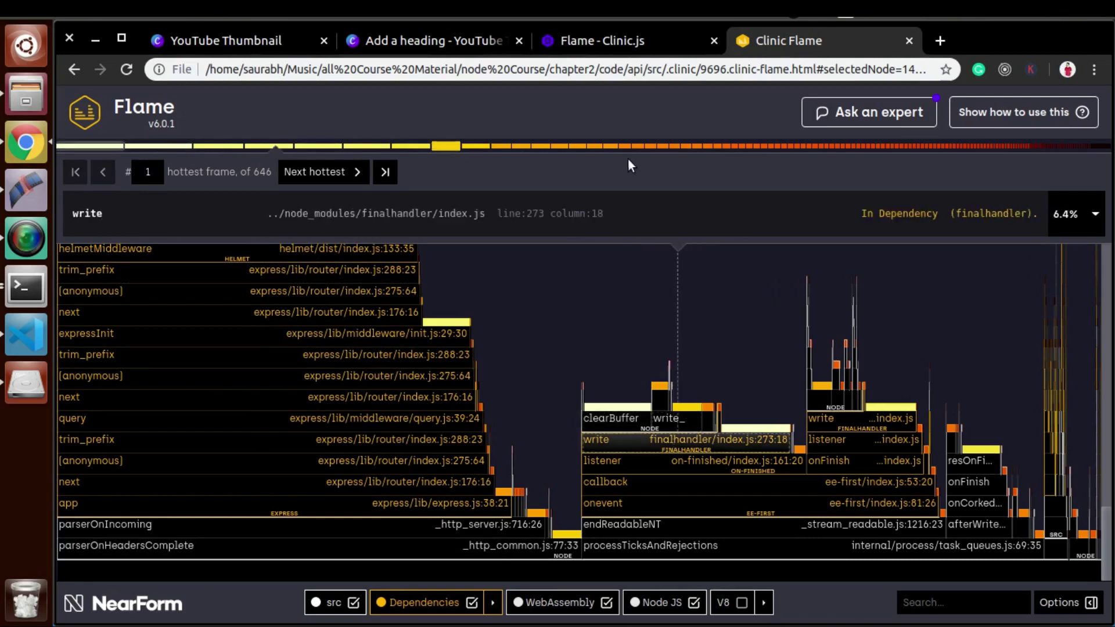
left_click(559, 147)
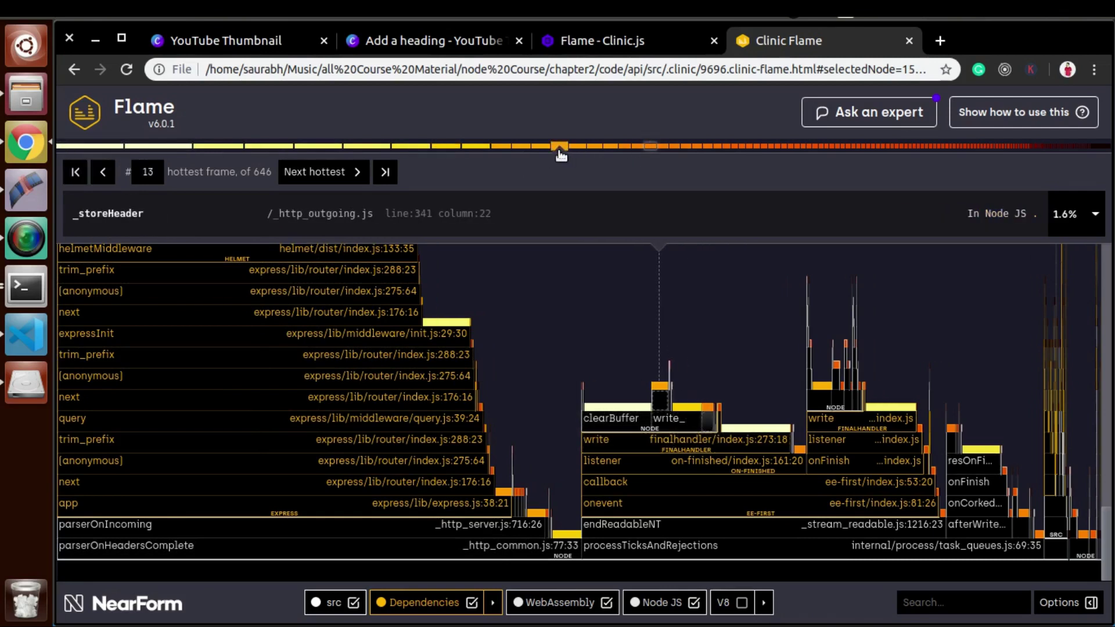
Step: Inspect the ee-first callback and onevent frames of the flame graph, along with the parserOnHeadersComplete and parserOnIncoming base frames
left_click(639, 481)
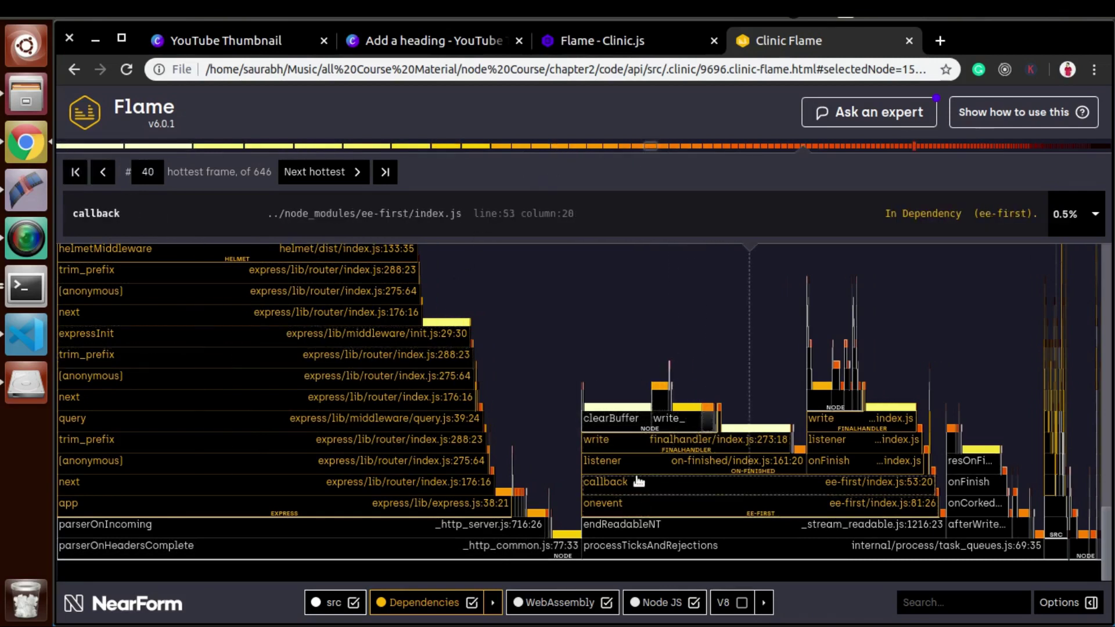
left_click(599, 501)
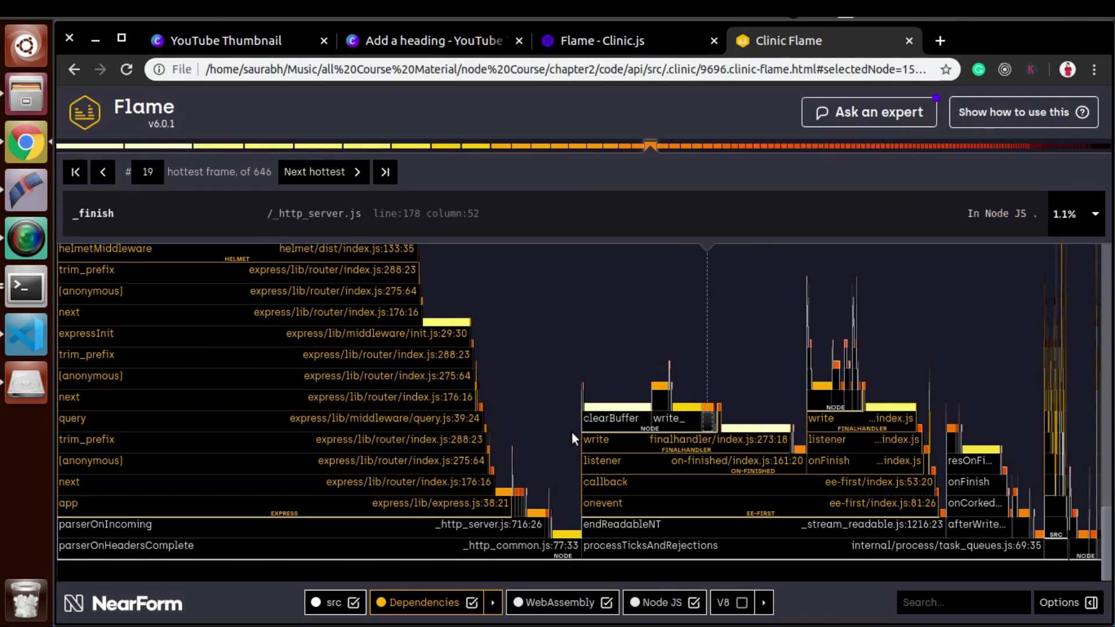
left_click(98, 547)
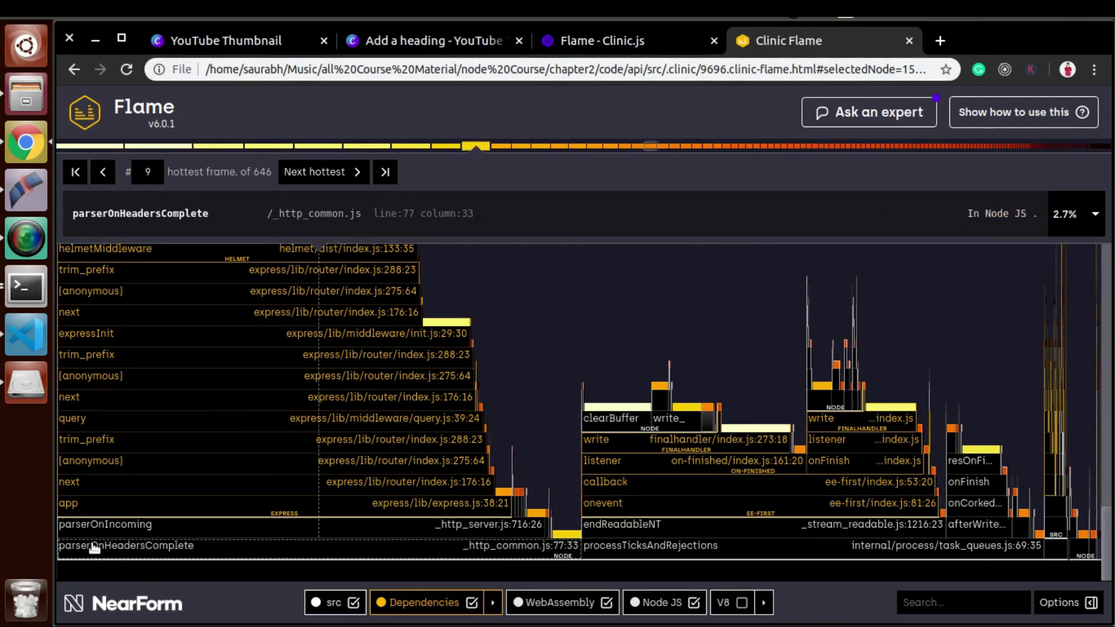
left_click(348, 532)
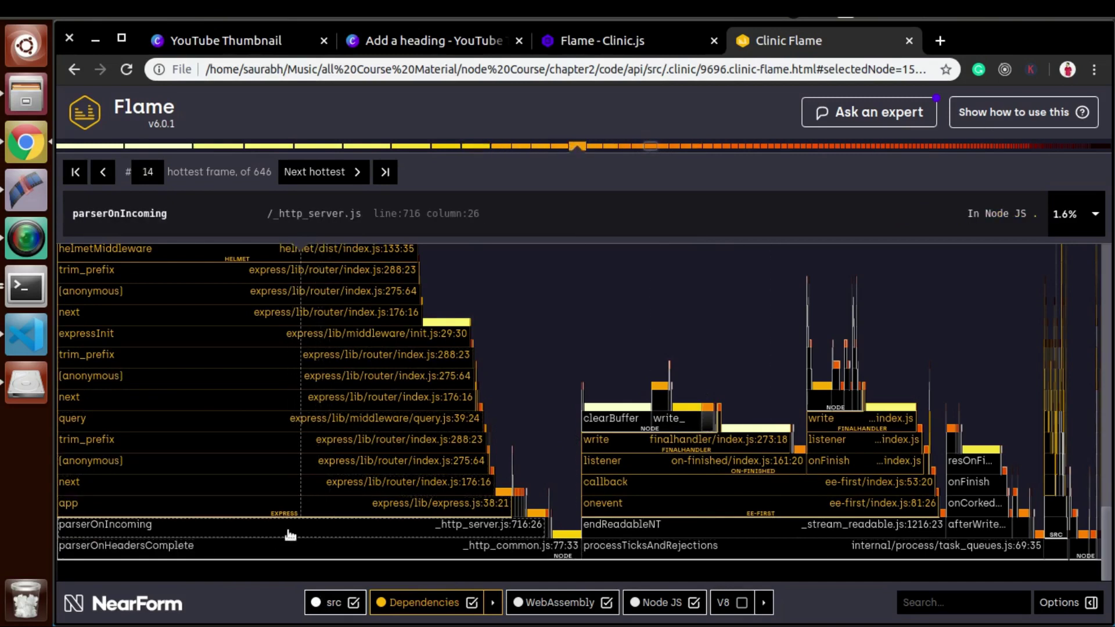
left_click(739, 510)
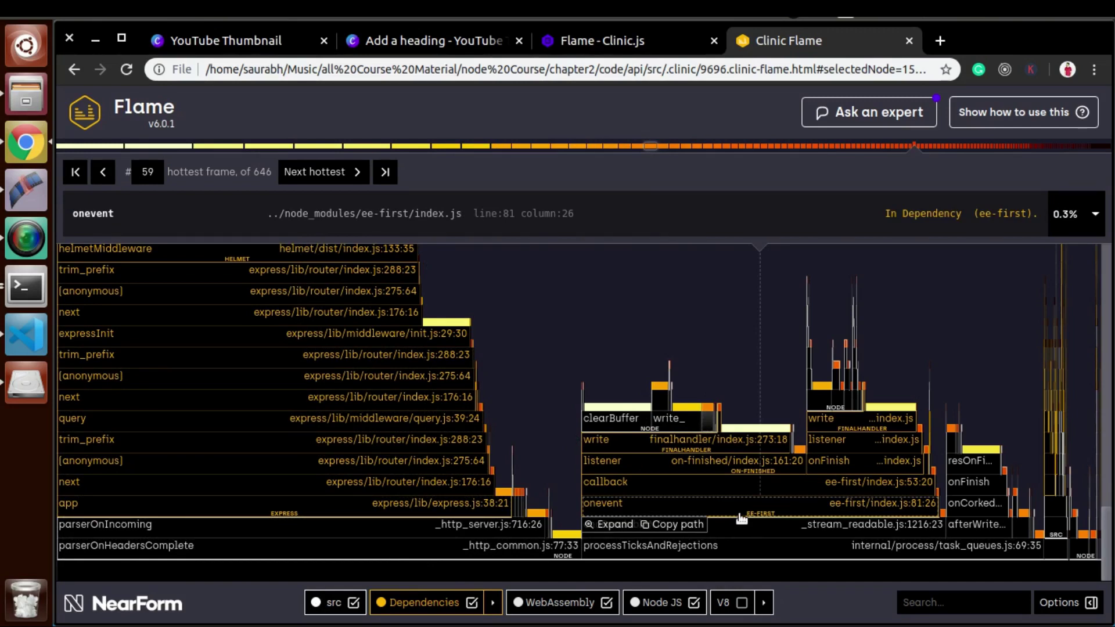
left_click(697, 406)
Step: Look through the helmet middleware stack above the express router's trim_prefix frame in the 9696 flame graph
scroll(296, 456, "up", 4)
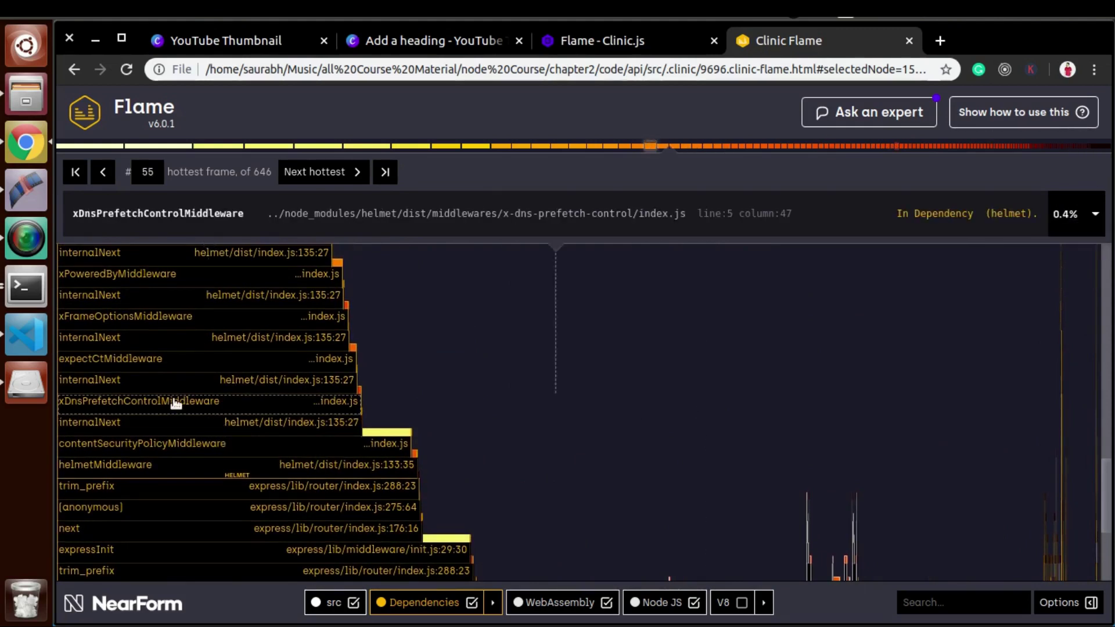
left_click(195, 491)
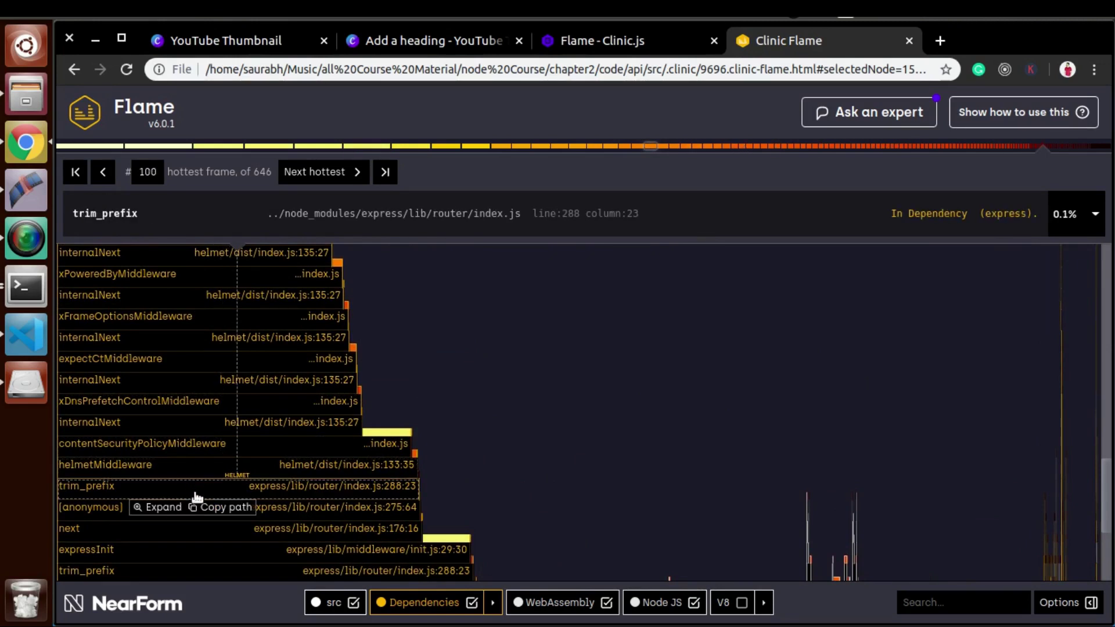
left_click(204, 519)
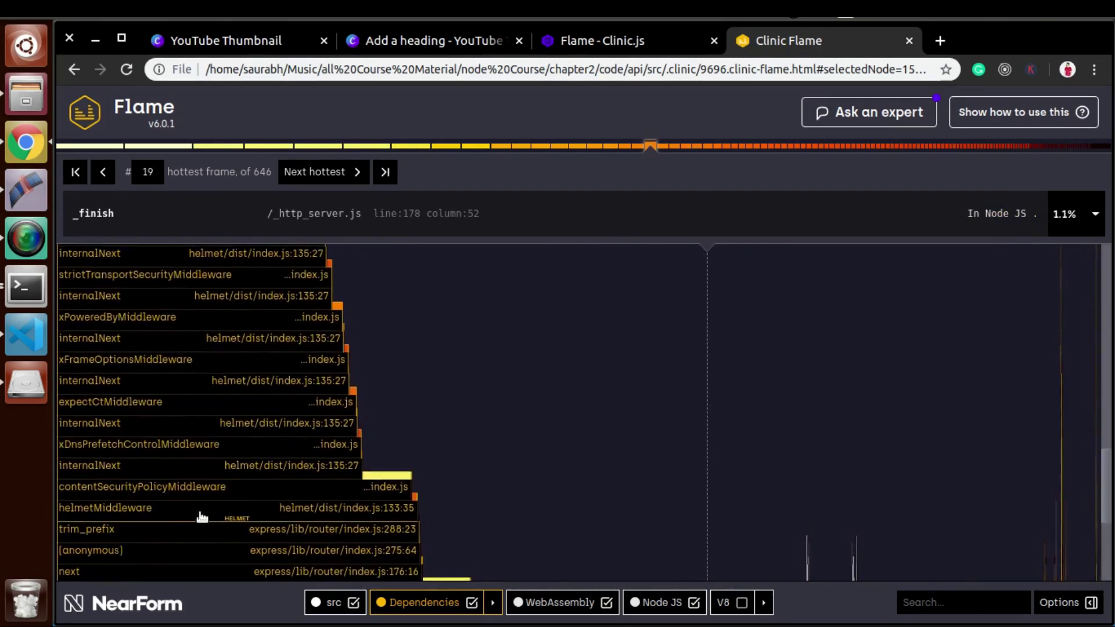
scroll(203, 517, "up", 5)
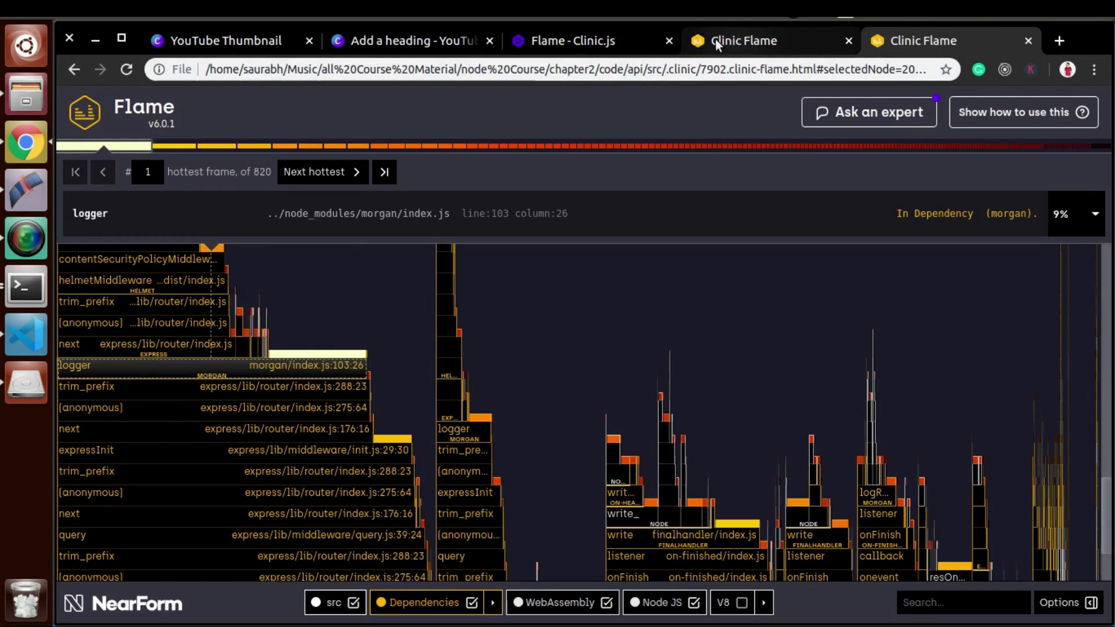
Step: Bring up the 7902 flame graph and inspect its parserOnHeadersComplete and parserOnIncoming base frames
left_click(581, 40)
left_click(905, 44)
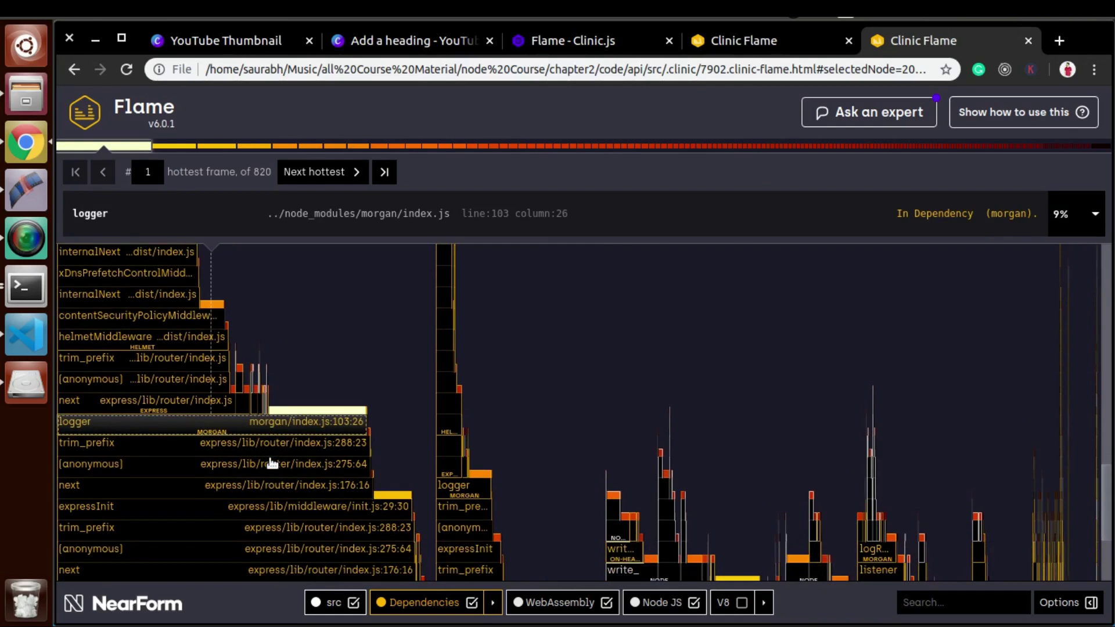
scroll(271, 463, "down", 3)
left_click(230, 549)
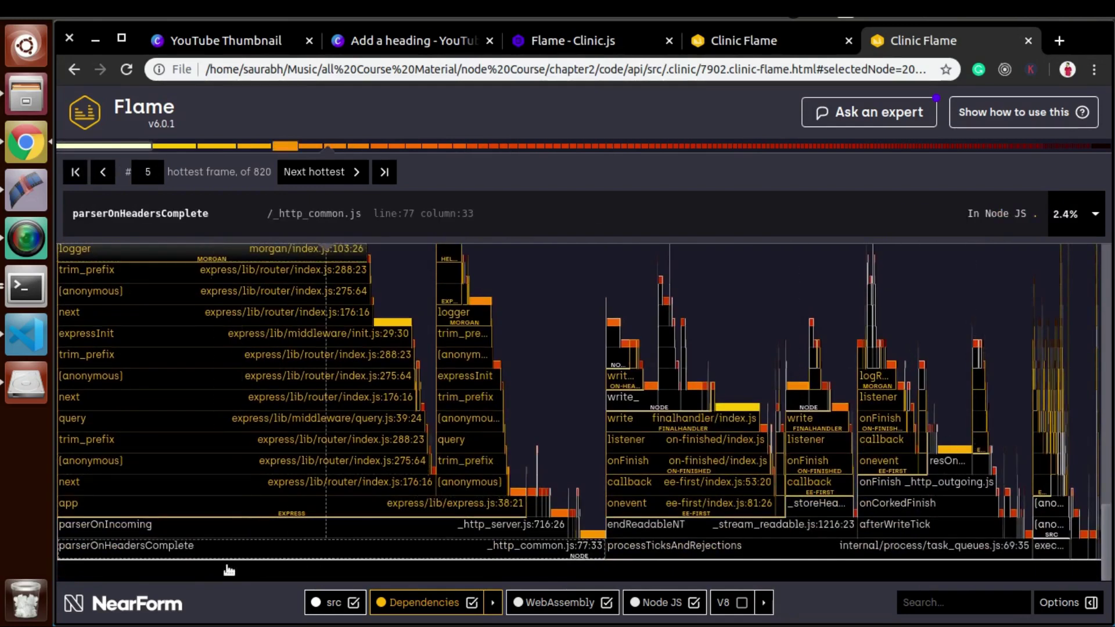
mouse_move(308, 552)
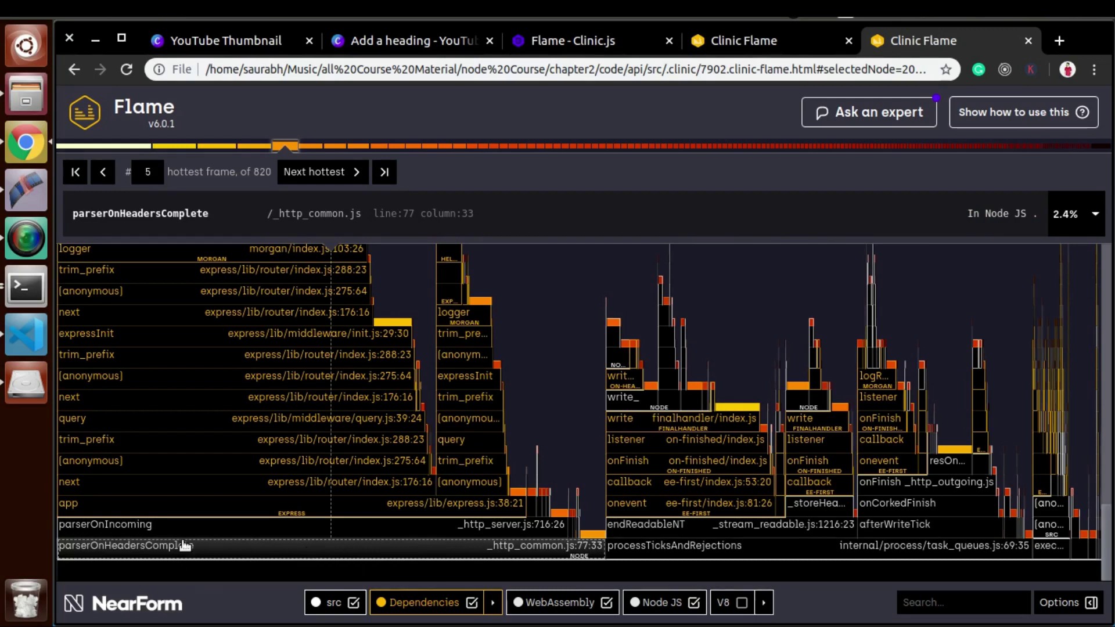
mouse_move(199, 533)
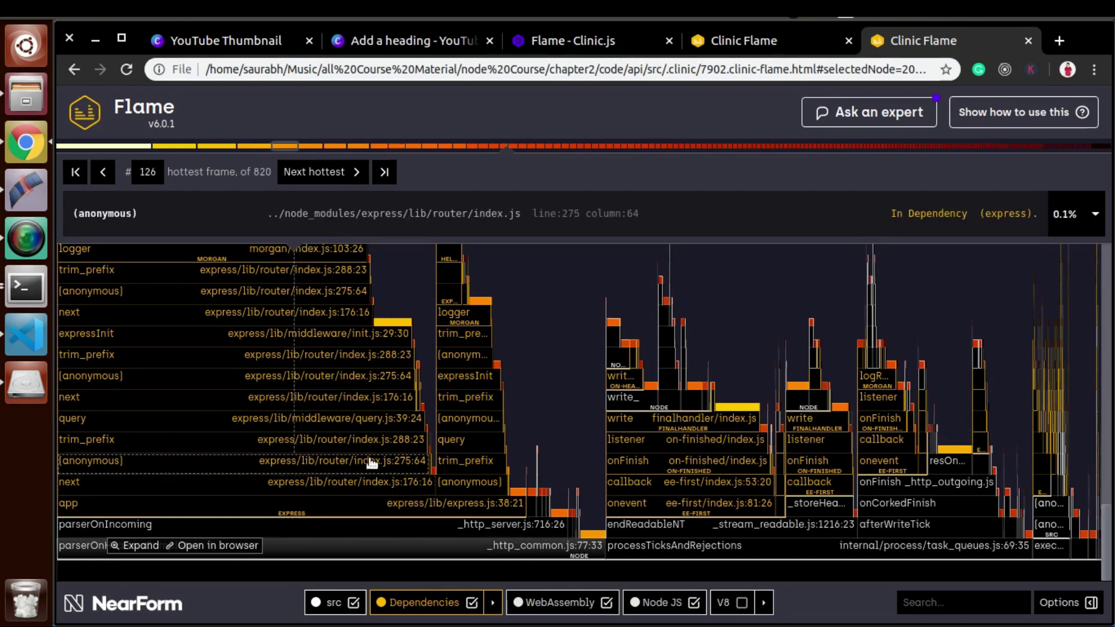
Step: Inspect the morgan logger frame in the 7902 flame graph and the helmet and cors middleware frames stacked above it
scroll(371, 463, "up", 5)
scroll(306, 474, "down", 2)
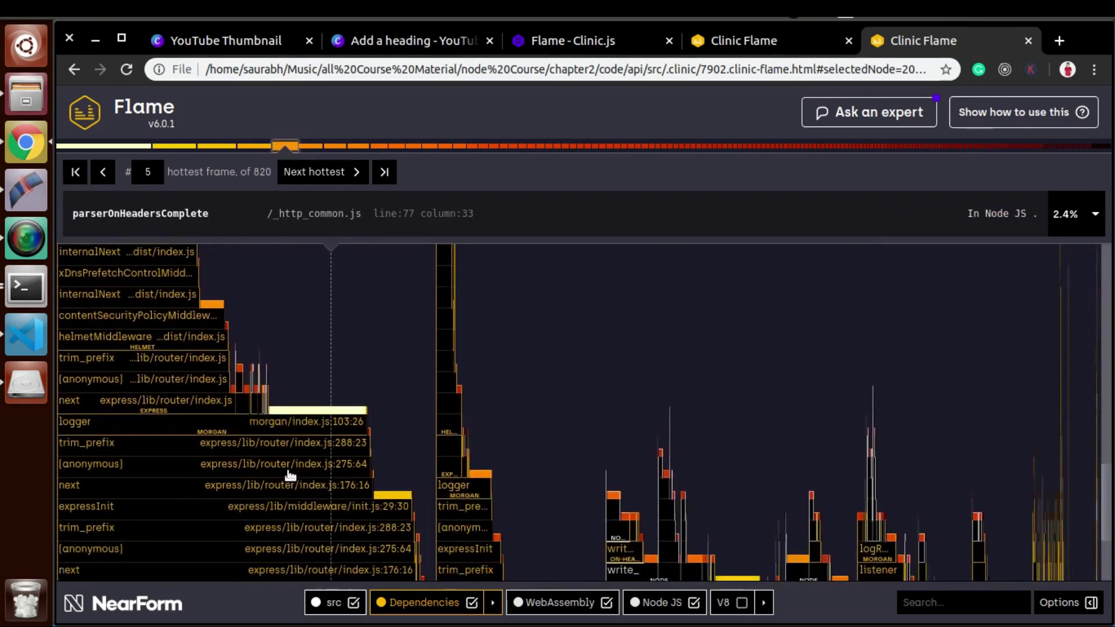
mouse_move(265, 427)
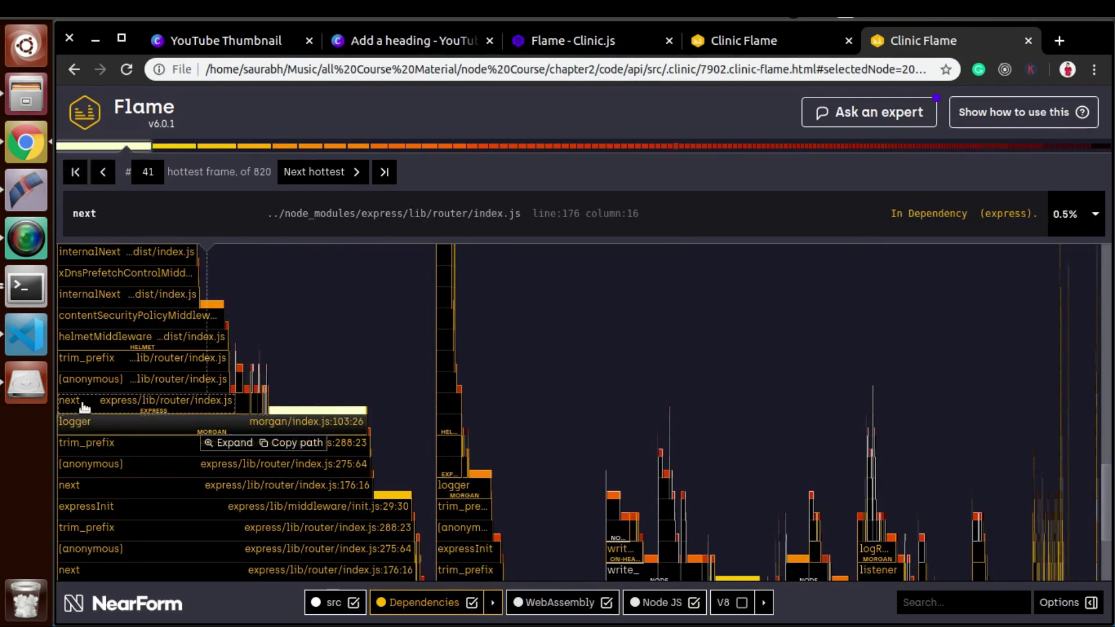
left_click(133, 300)
scroll(165, 364, "up", 6)
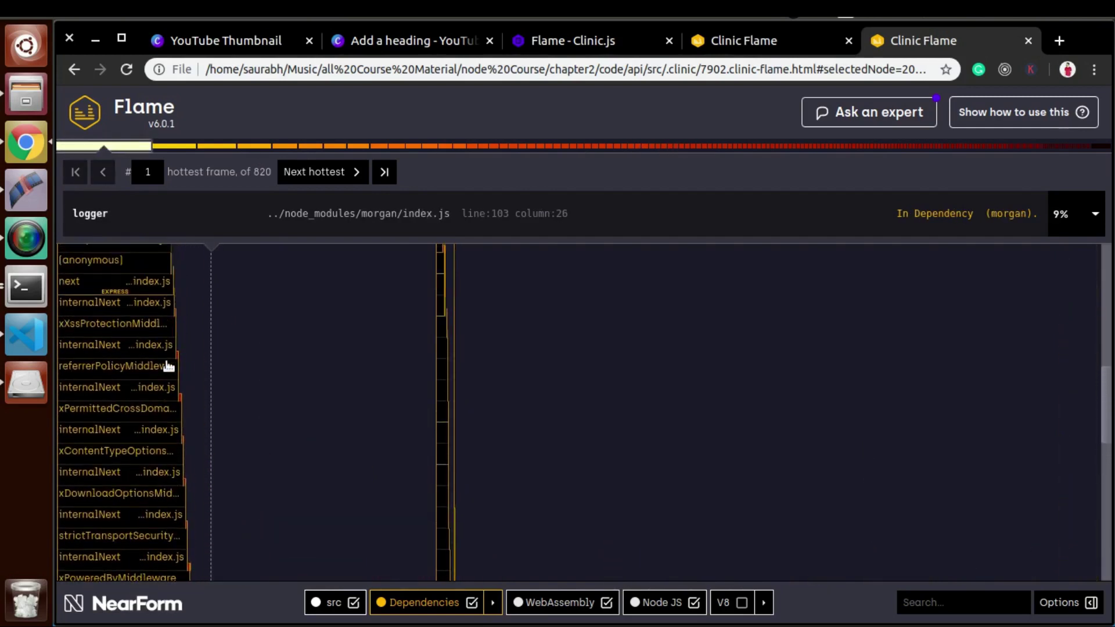
scroll(168, 366, "down", 4)
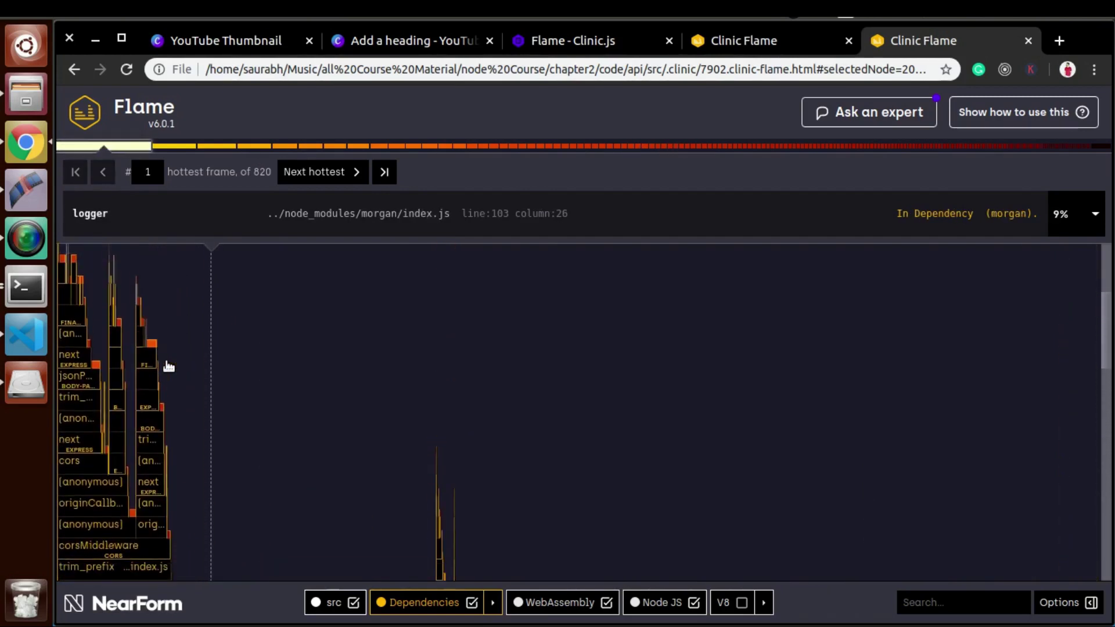
scroll(168, 366, "down", 1)
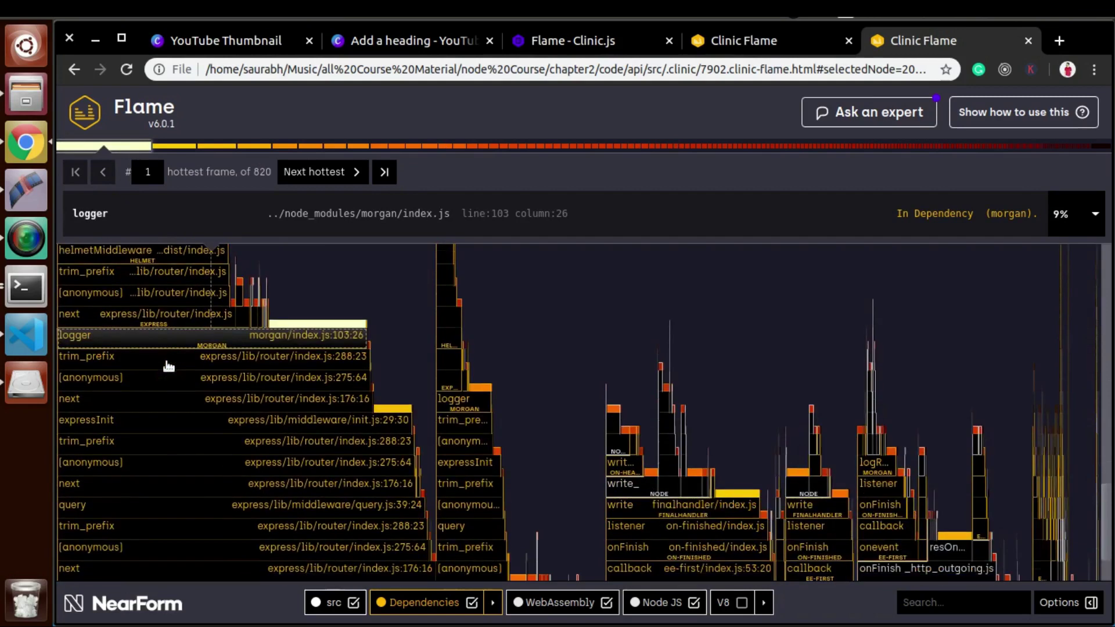
Step: Switch to VS Code and view the index.js and logger.js source files
left_click(25, 334)
left_click(372, 35)
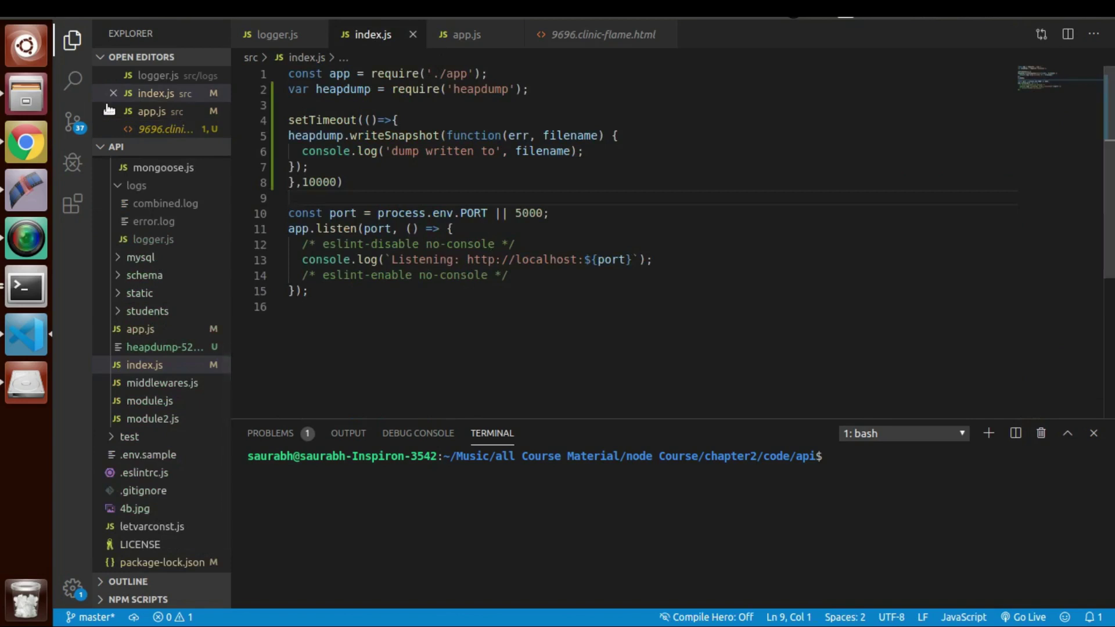
left_click(271, 34)
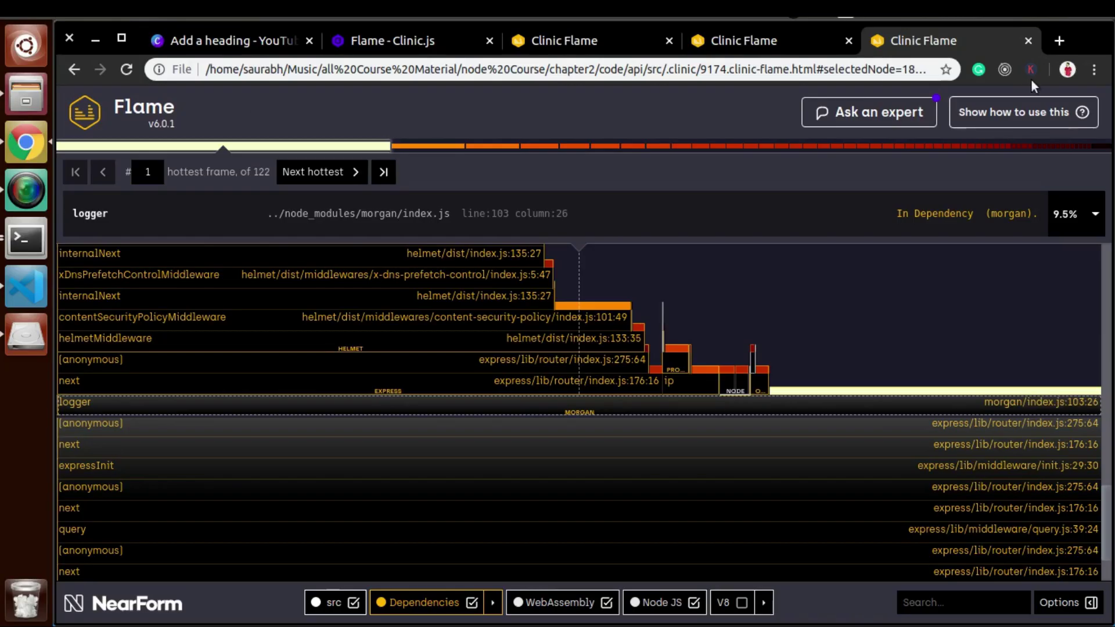
Step: In Chrome, return to the 7902 flame graph and expand the morgan logger frame to examine its source location
left_click(747, 34)
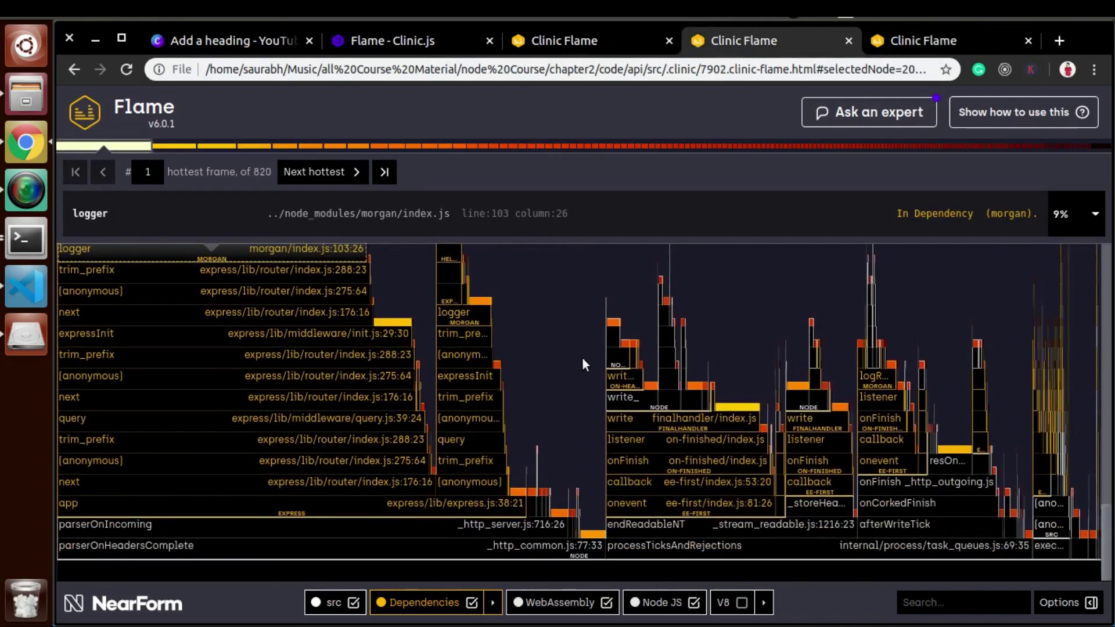
scroll(583, 359, "up", 2)
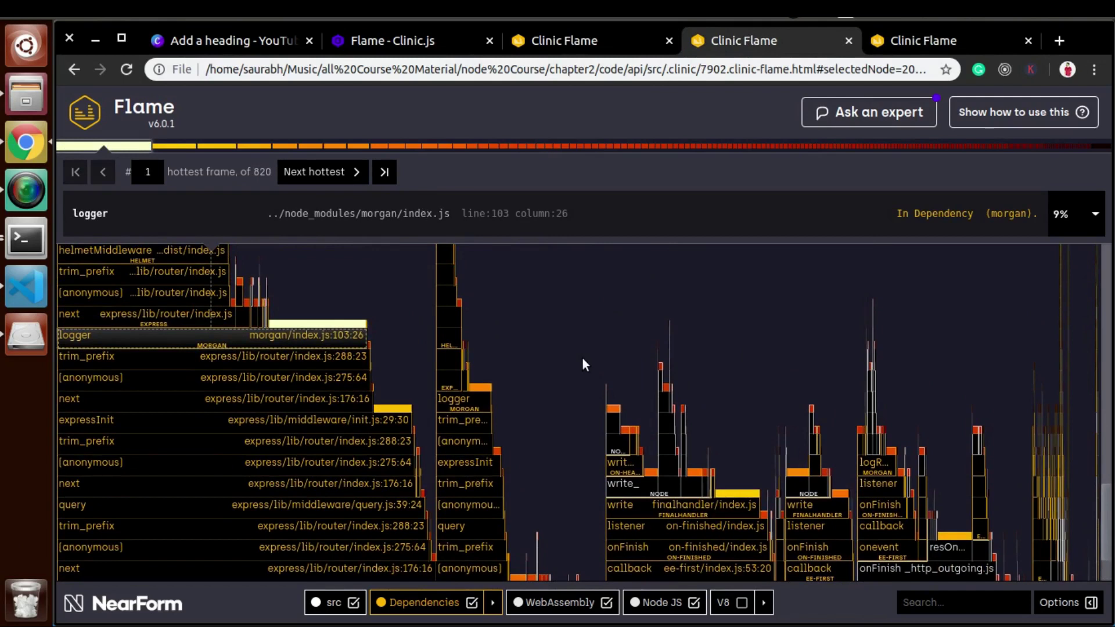
scroll(583, 365, "down", 1)
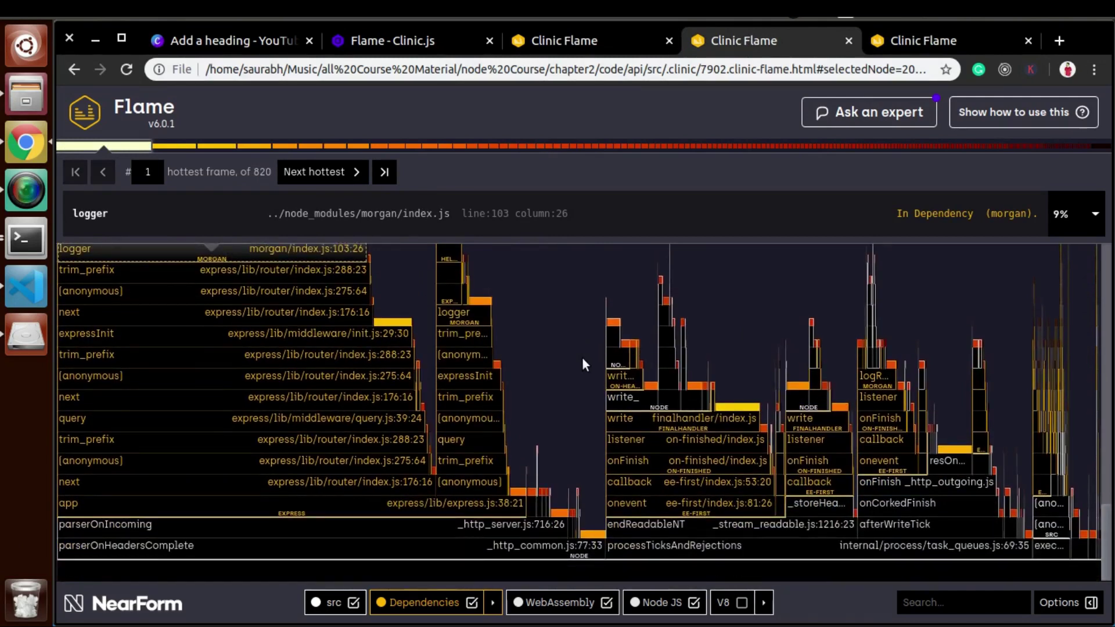
scroll(583, 365, "up", 2)
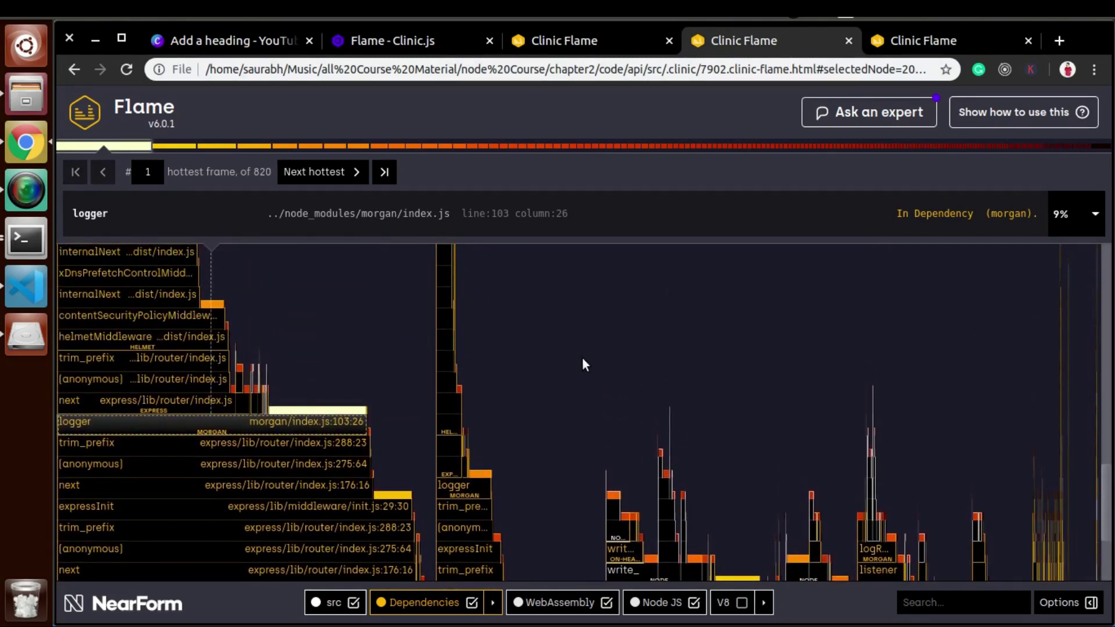
scroll(583, 364, "down", 2)
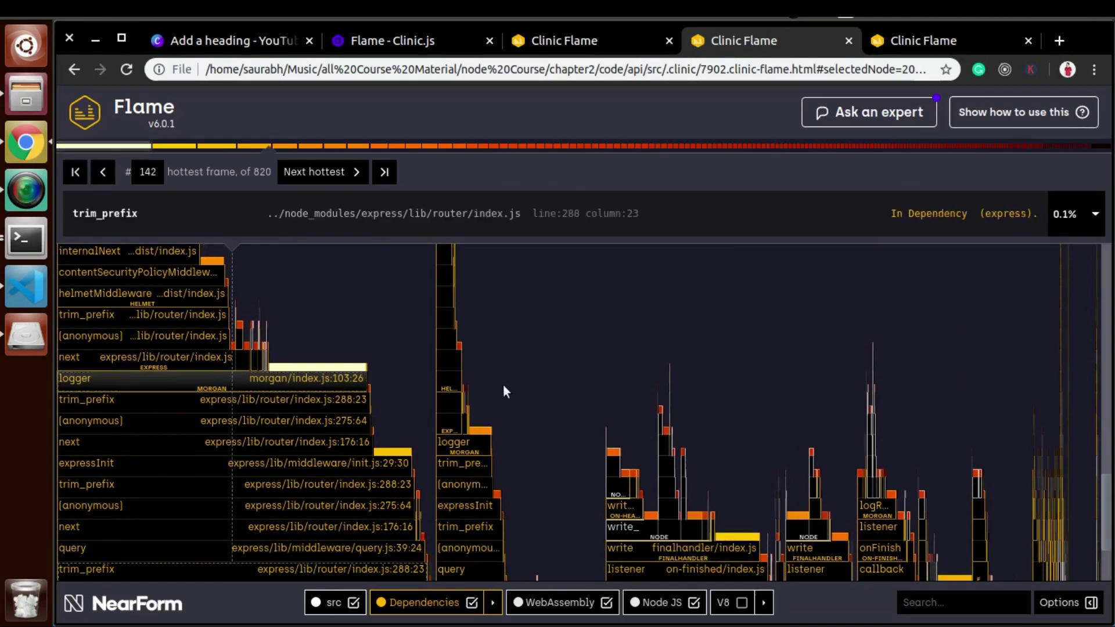
left_click(175, 399)
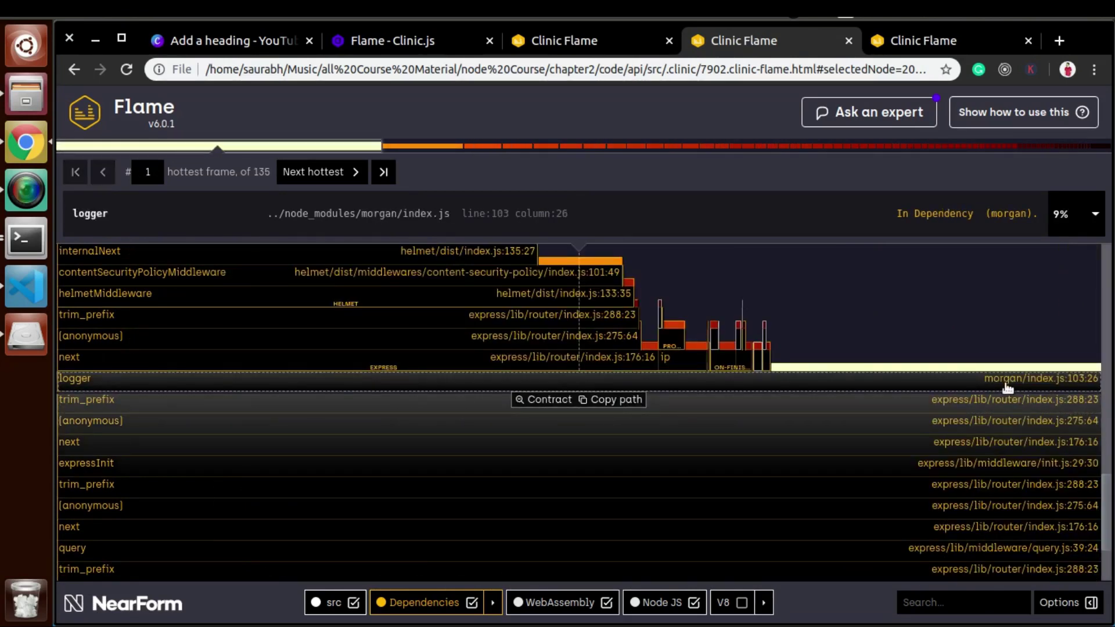
left_click(1005, 379)
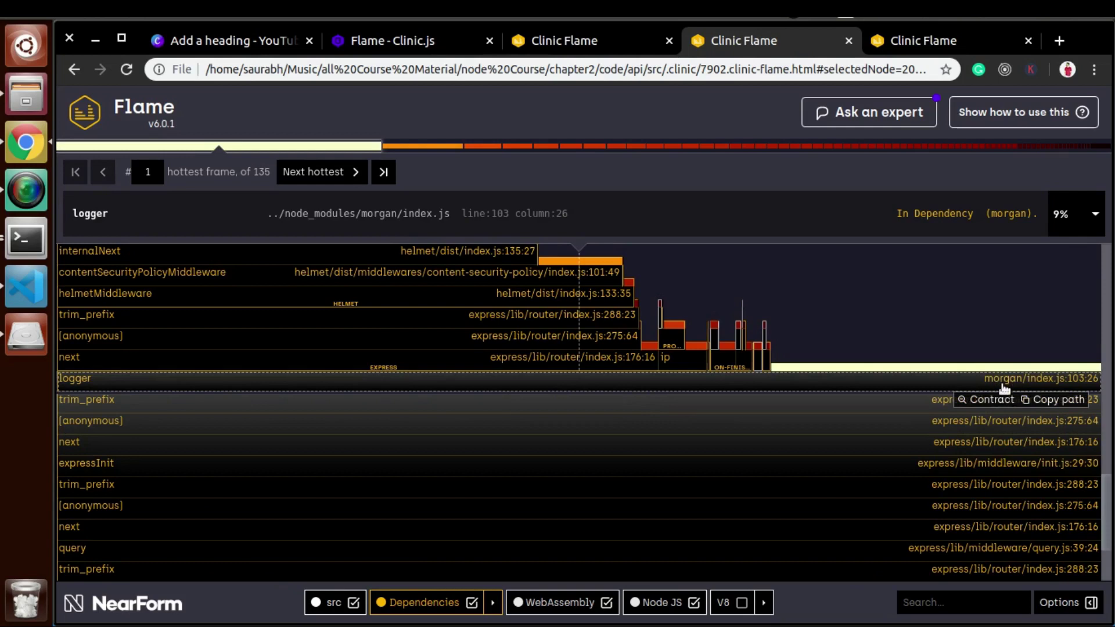
Step: Switch to VS Code and comment out the morgan require line in app.js
left_click(19, 288)
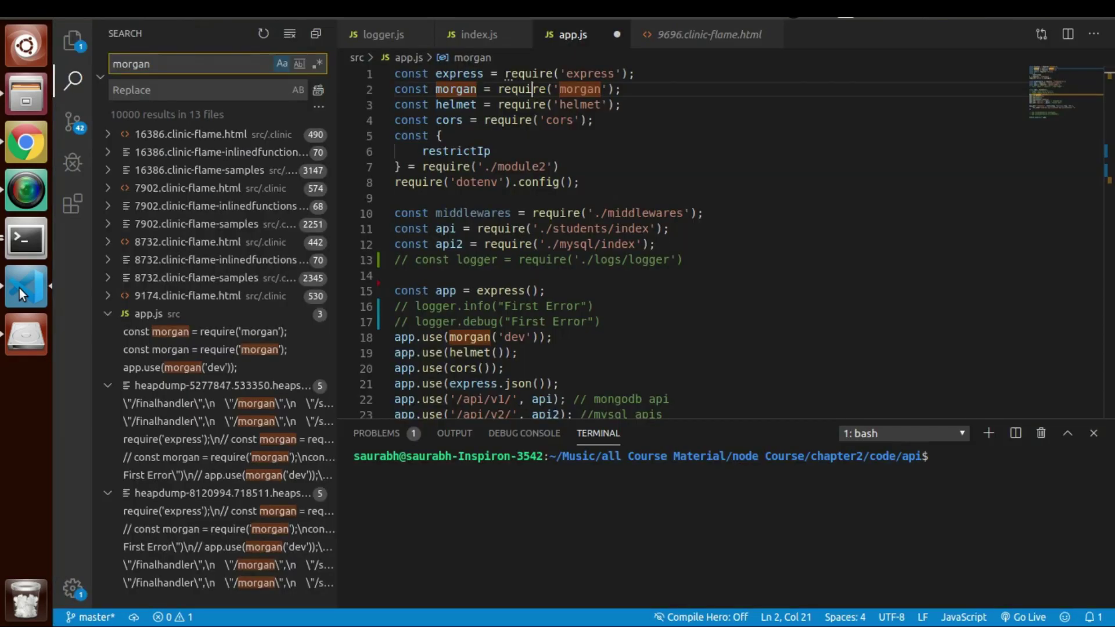
left_click(726, 152)
left_click(645, 85)
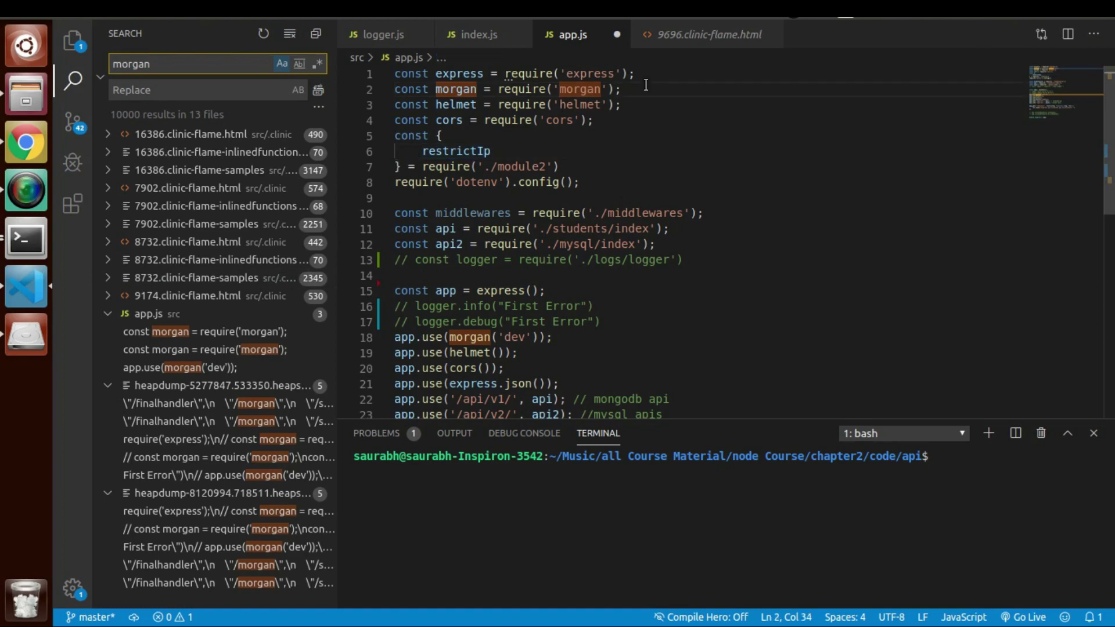
left_click_drag(643, 97, 366, 93)
key("ctrl+slash")
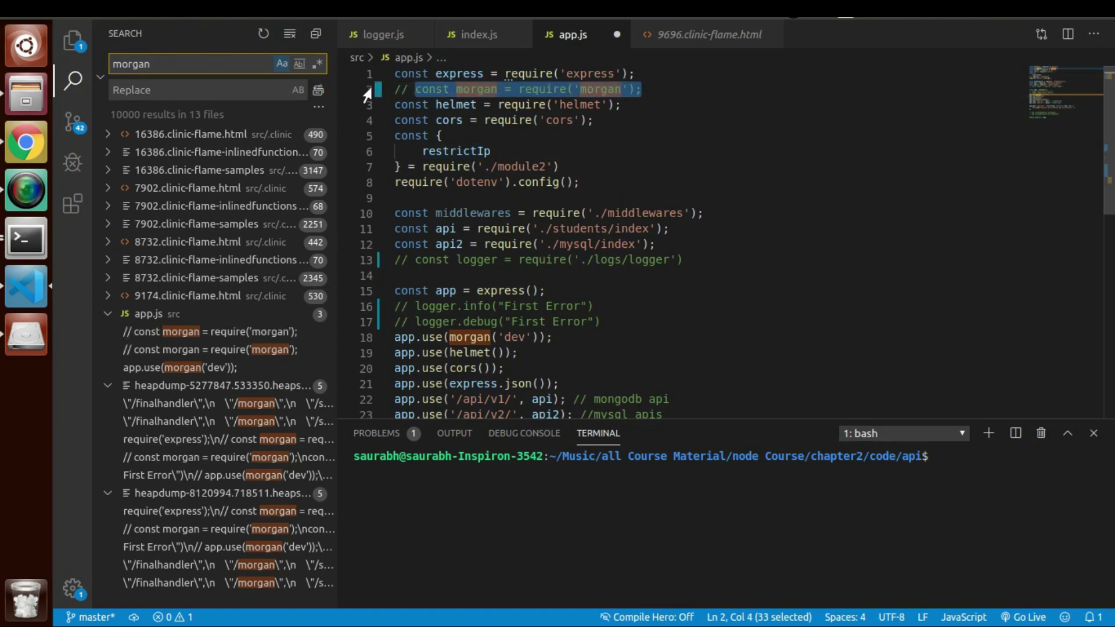
Step: Comment out the app.use(morgan('dev')) line in app.js and save the file
left_click(564, 335)
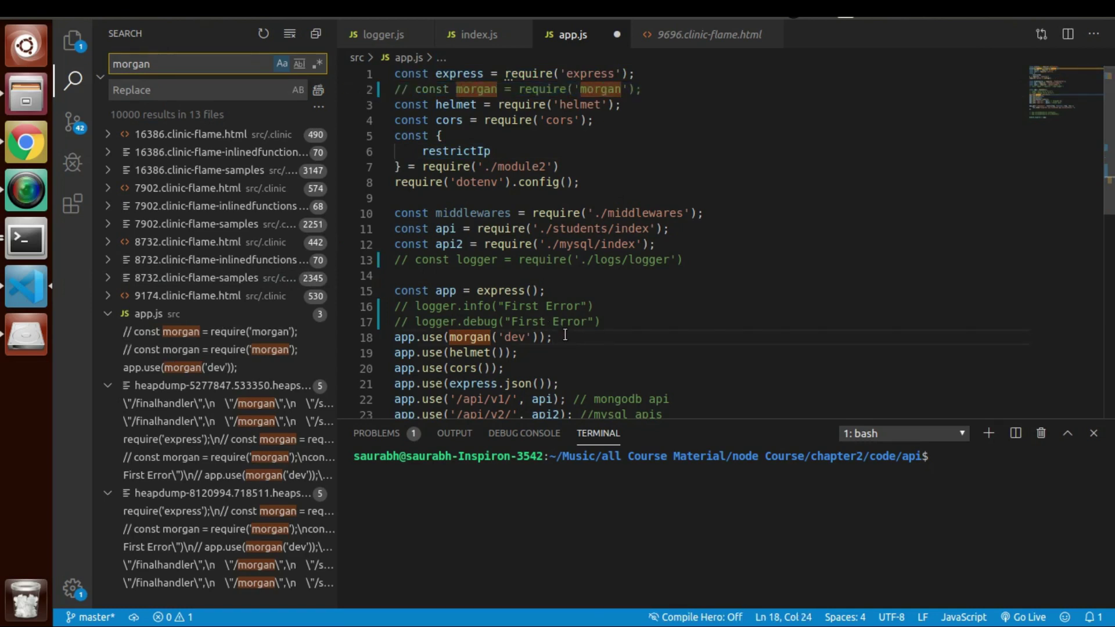
key("ctrl+slash")
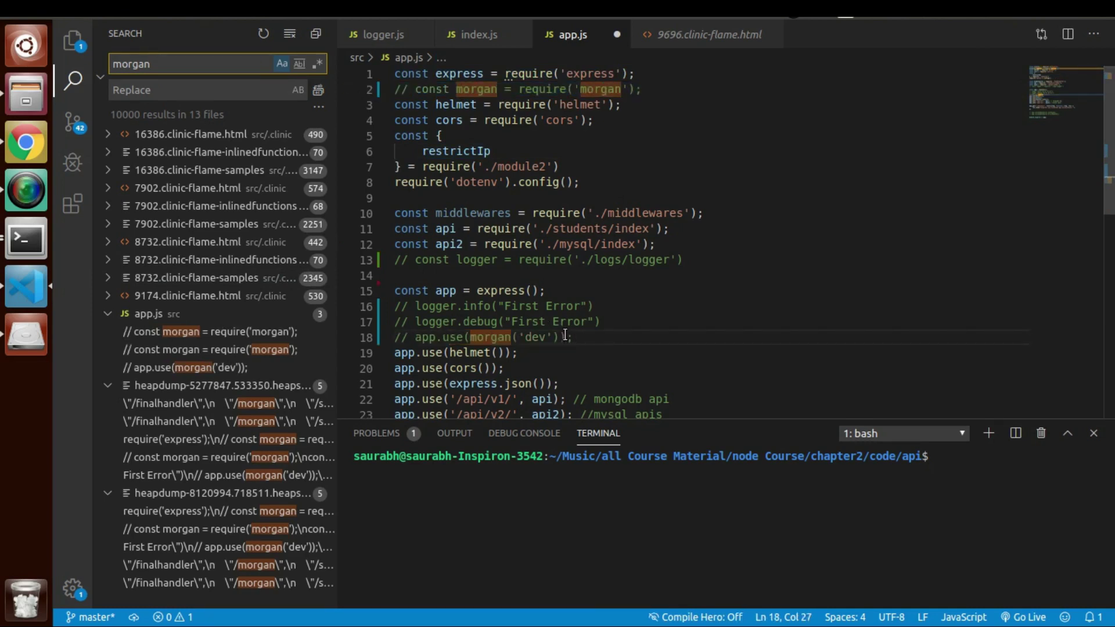
key("ctrl+s")
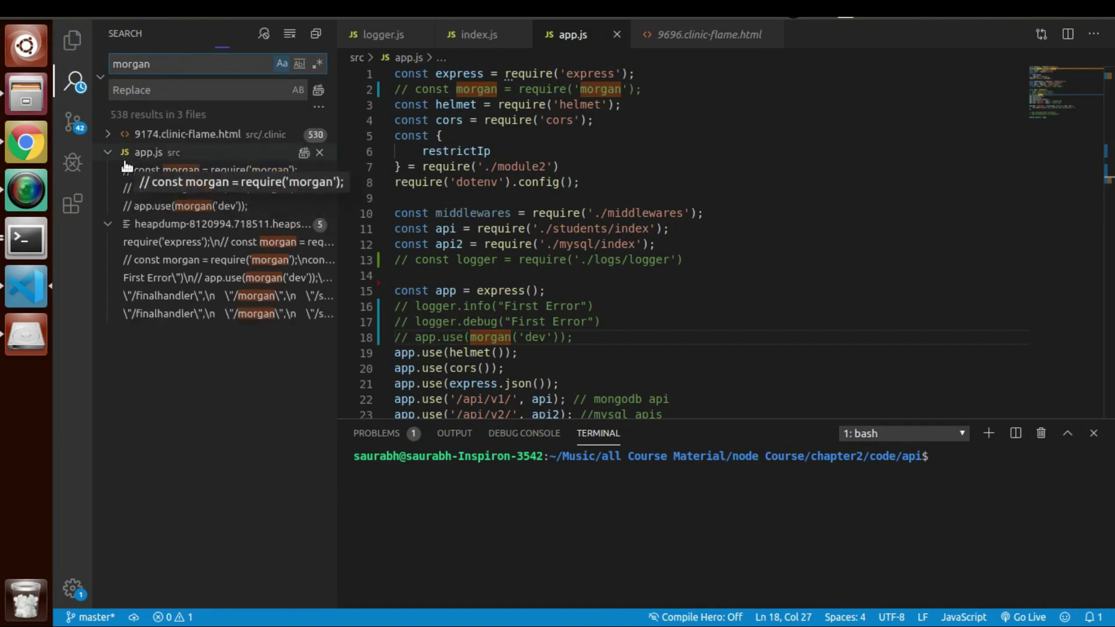
Step: Switch to the terminal and rerun sudo clinic flame --autocannon [ / ] -- node index.js in the src folder
left_click(25, 255)
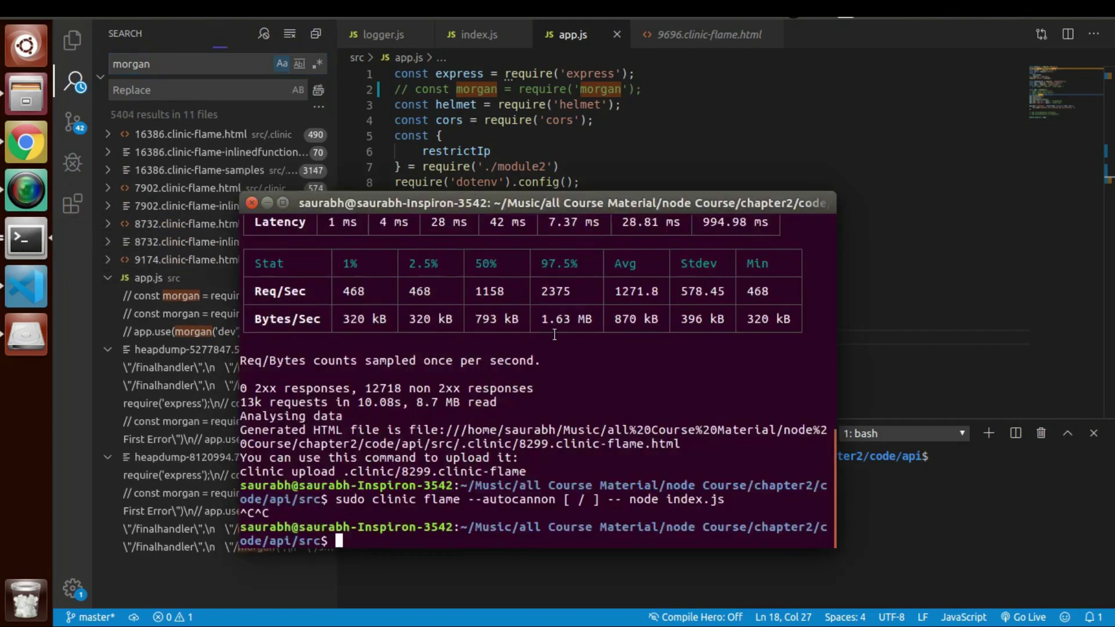
key("Up")
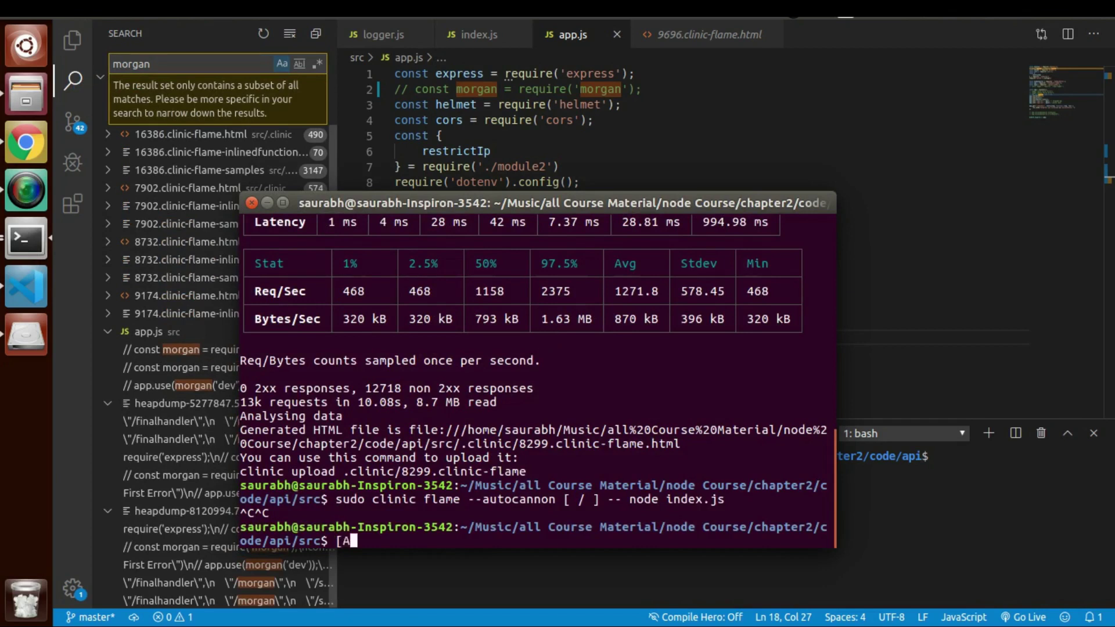
key("Return")
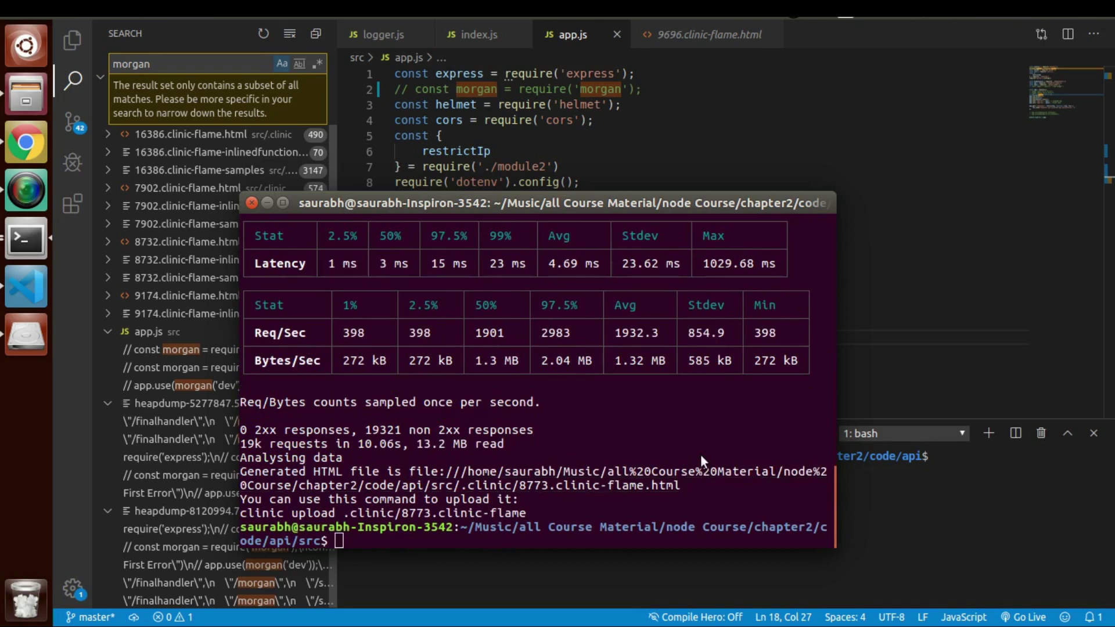
Step: Open the generated 8773.clinic-flame.html report in a new Chrome tab
right_click(701, 457)
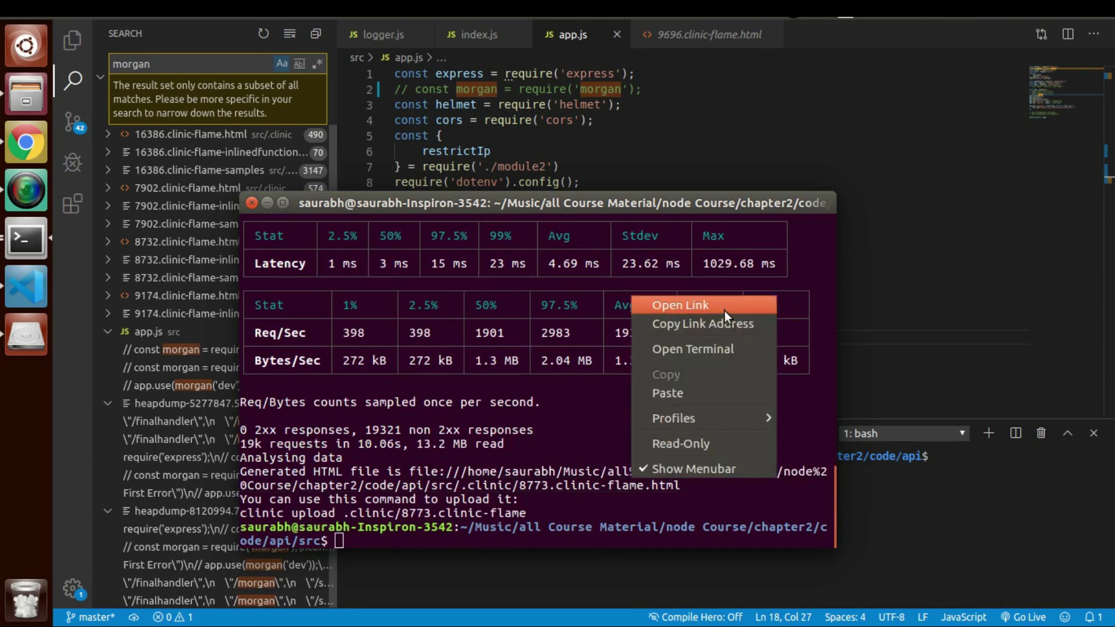
left_click(681, 305)
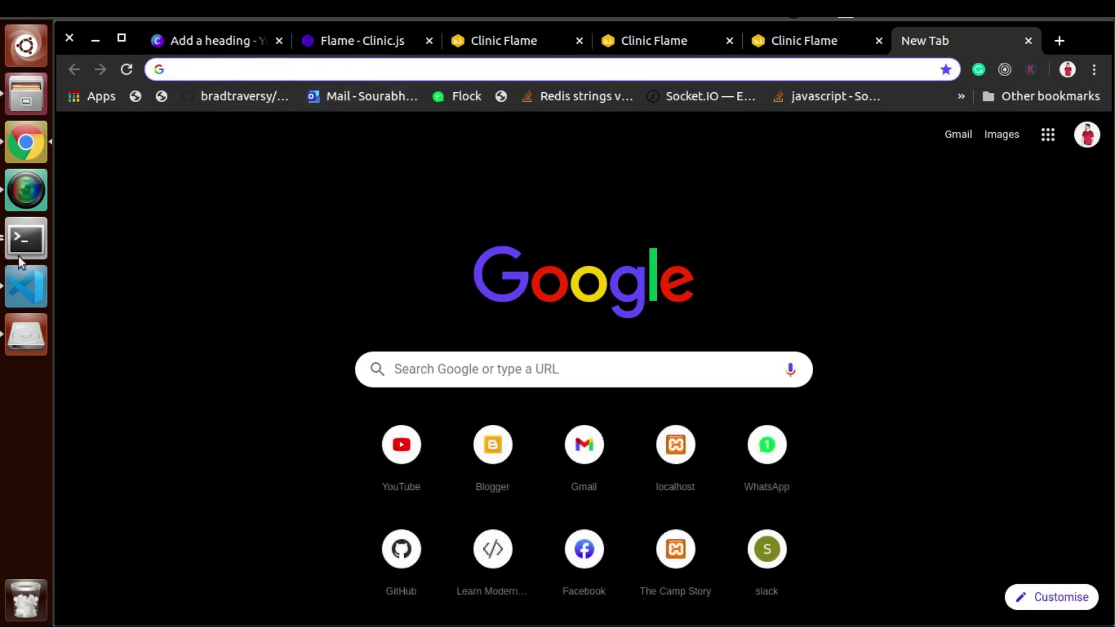
type("file:///home/saurabh/Music/all%20Course%20Material/node%20Course/chapter2/code/api/src/.clinic/8773.clinic-flame.html")
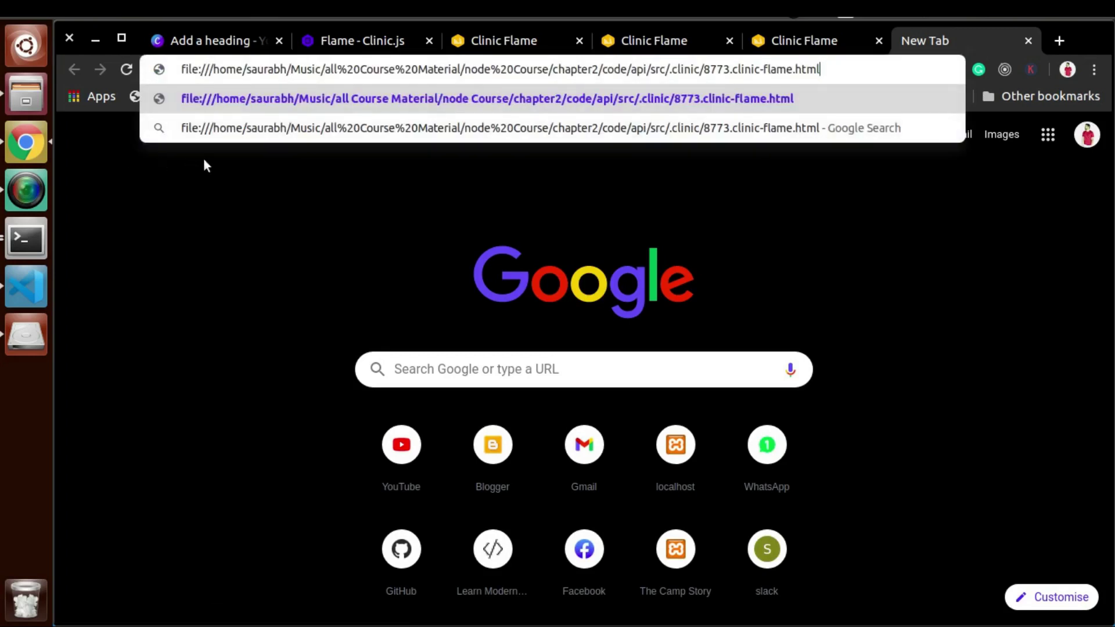
key("Return")
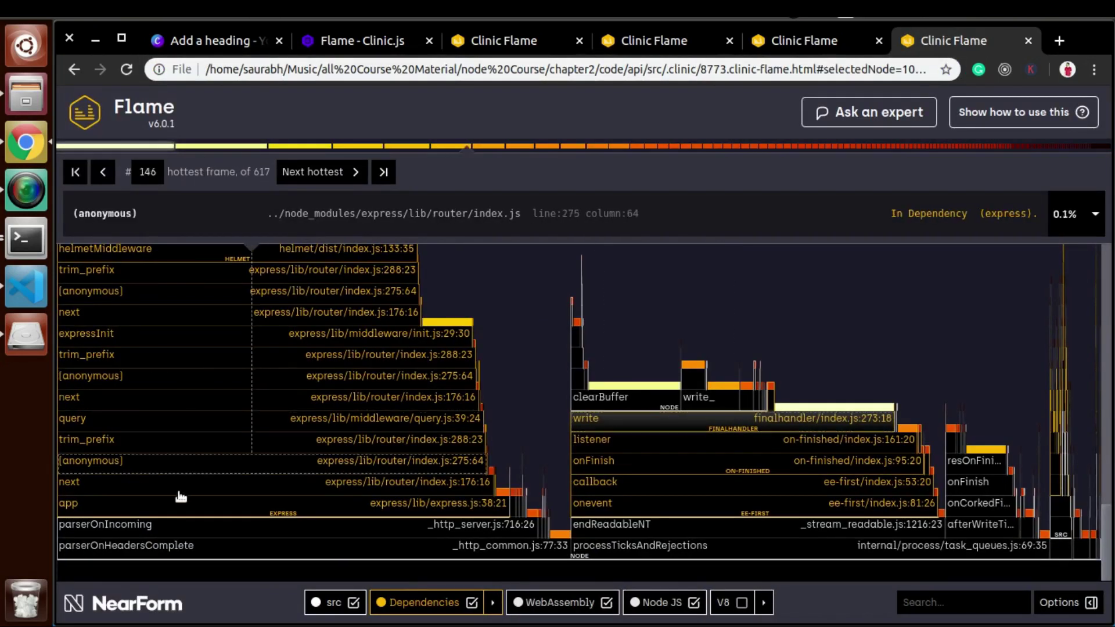
Step: Examine the cors, helmet and express frames in the 8773 flame graph and select helmet's contentSecurityPolicyMiddleware frame
scroll(186, 497, "up", 5)
scroll(186, 496, "up", 5)
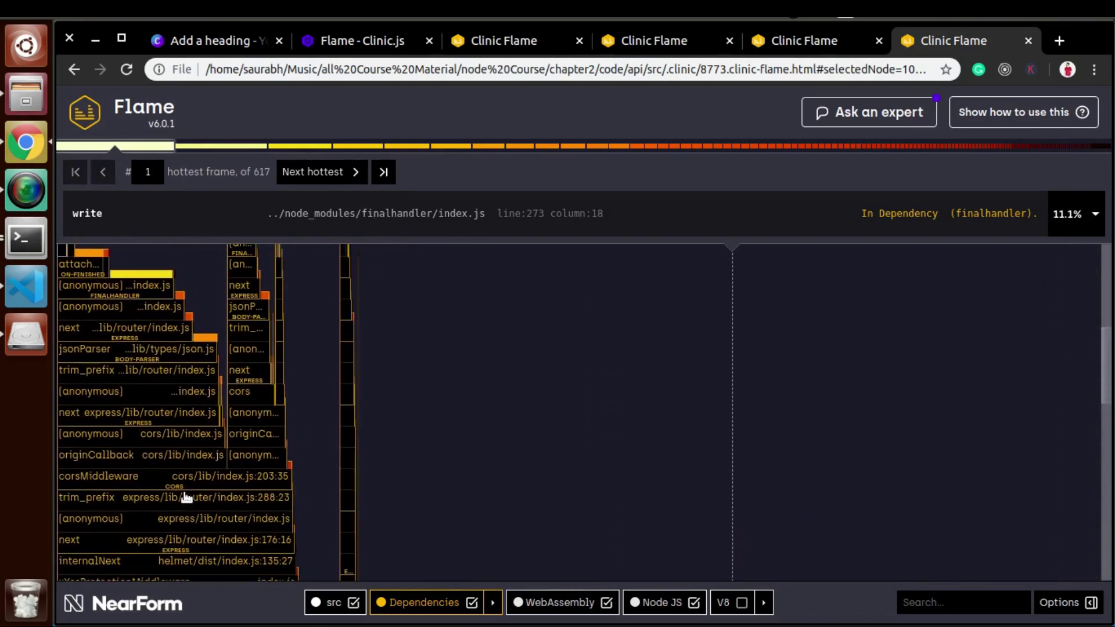
scroll(186, 497, "down", 2)
scroll(186, 496, "down", 7)
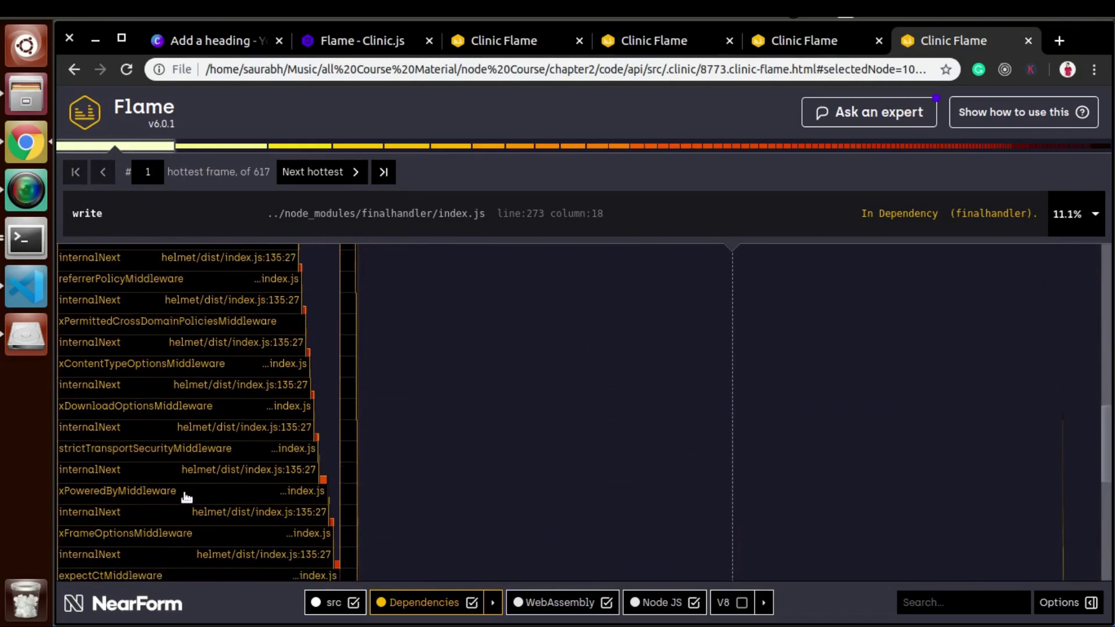
scroll(186, 496, "down", 4)
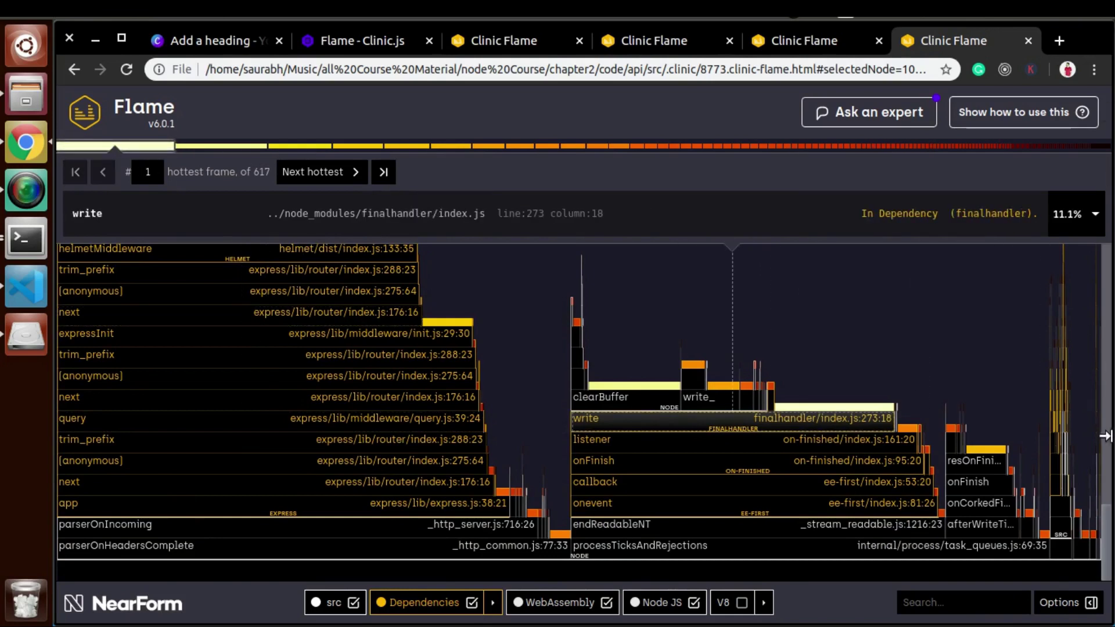
scroll(409, 368, "up", 3)
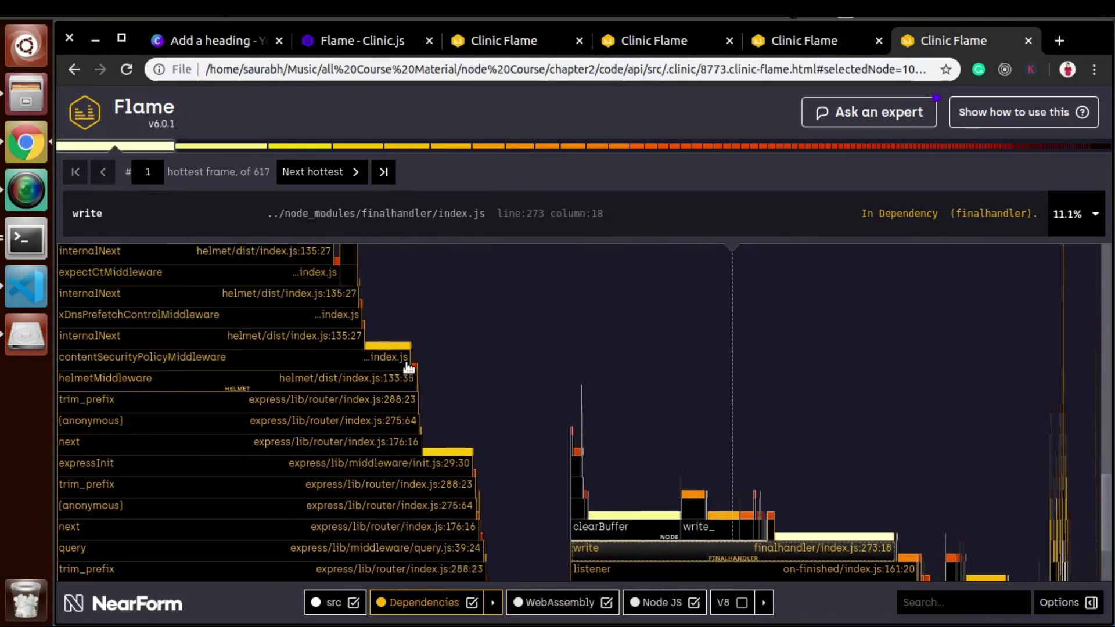
left_click(406, 361)
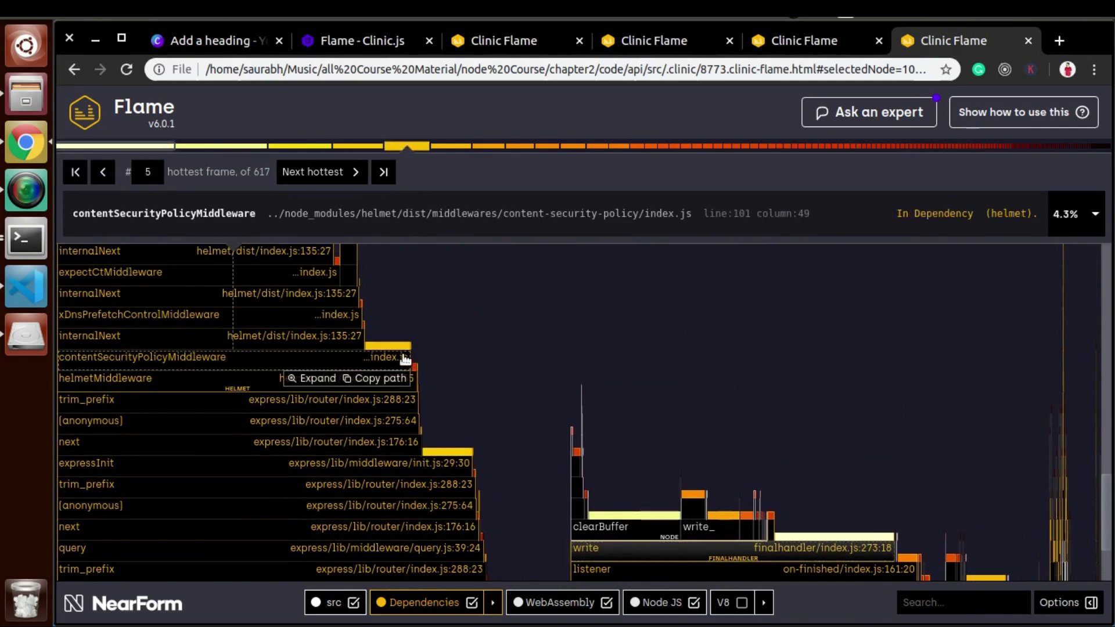
Step: Check app.js in VS Code, then return to Chrome and expand the express trim_prefix frame beneath expressInit in the flame graph
left_click(26, 285)
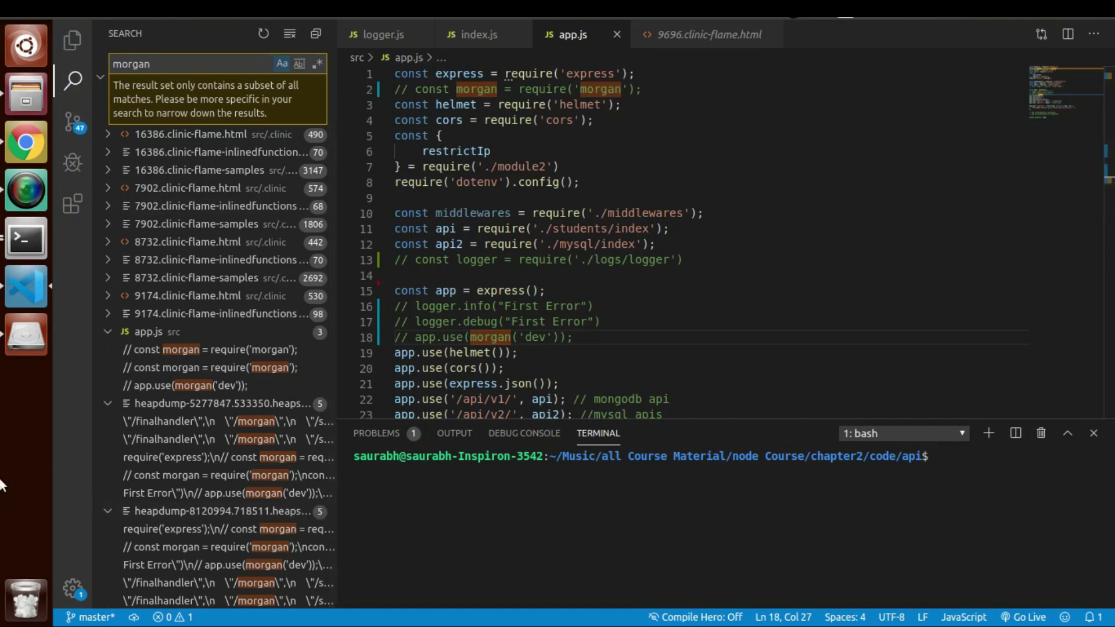
left_click(23, 158)
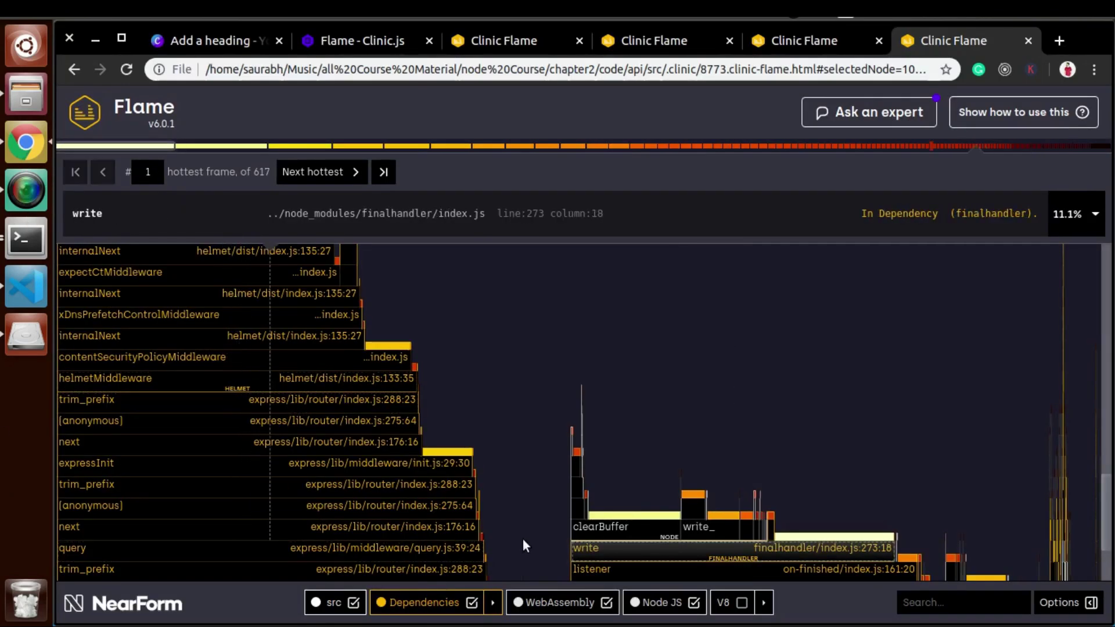
left_click(302, 494)
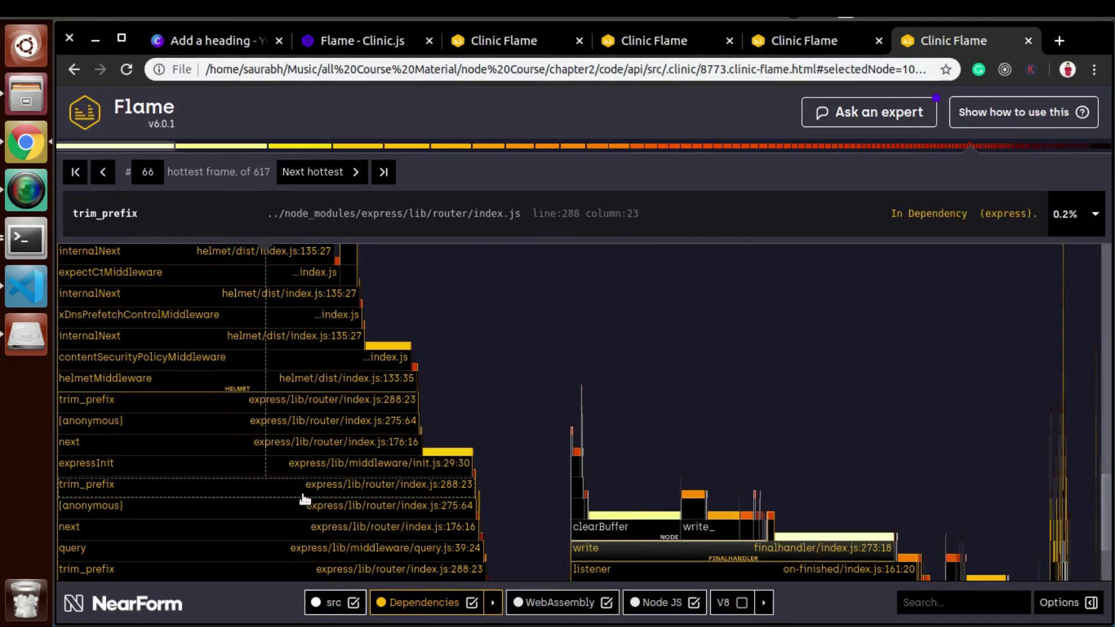
left_click(303, 499)
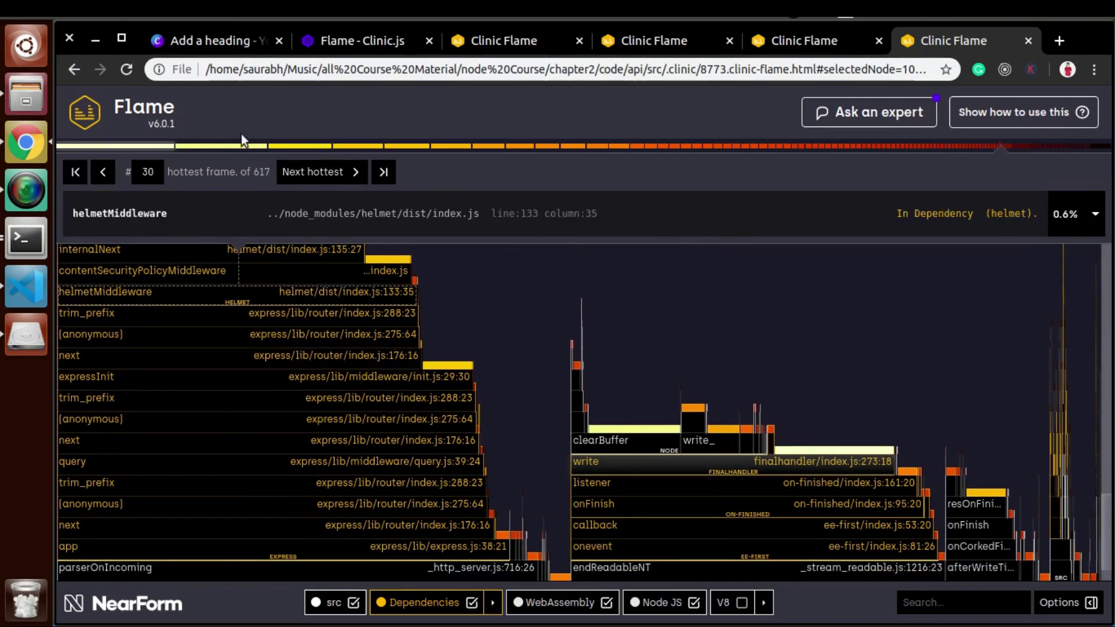
left_click(259, 399)
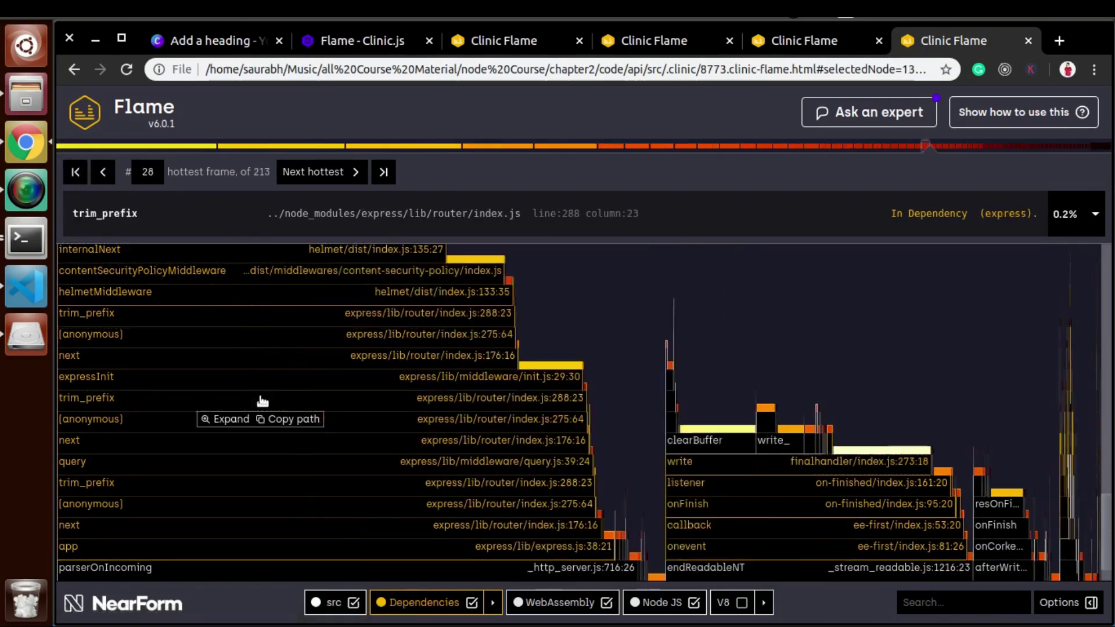
left_click(260, 398)
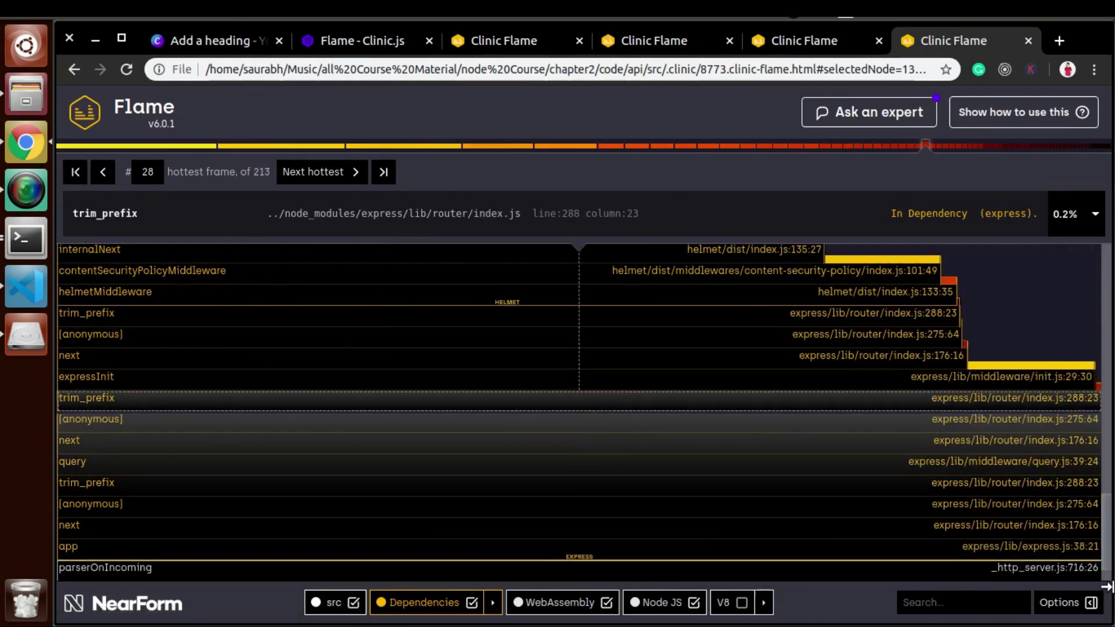
Step: Inspect the helmet and cors frames above trim_prefix and expand the narrow stack's anonymous express router frame to view its calls
scroll(907, 394, "up", 5)
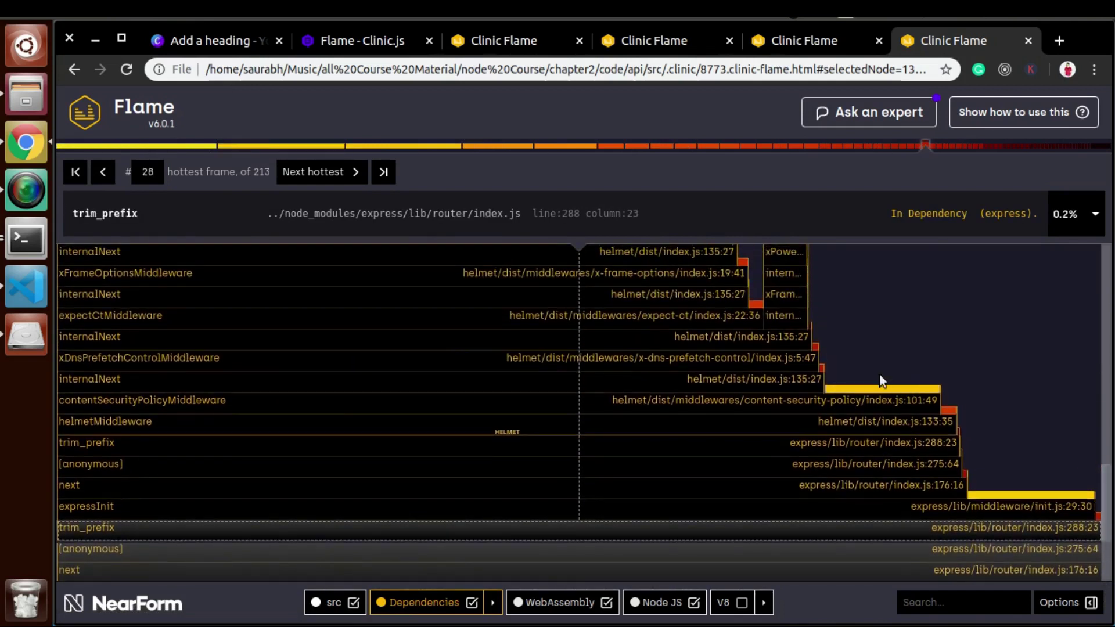
scroll(683, 349, "up", 6)
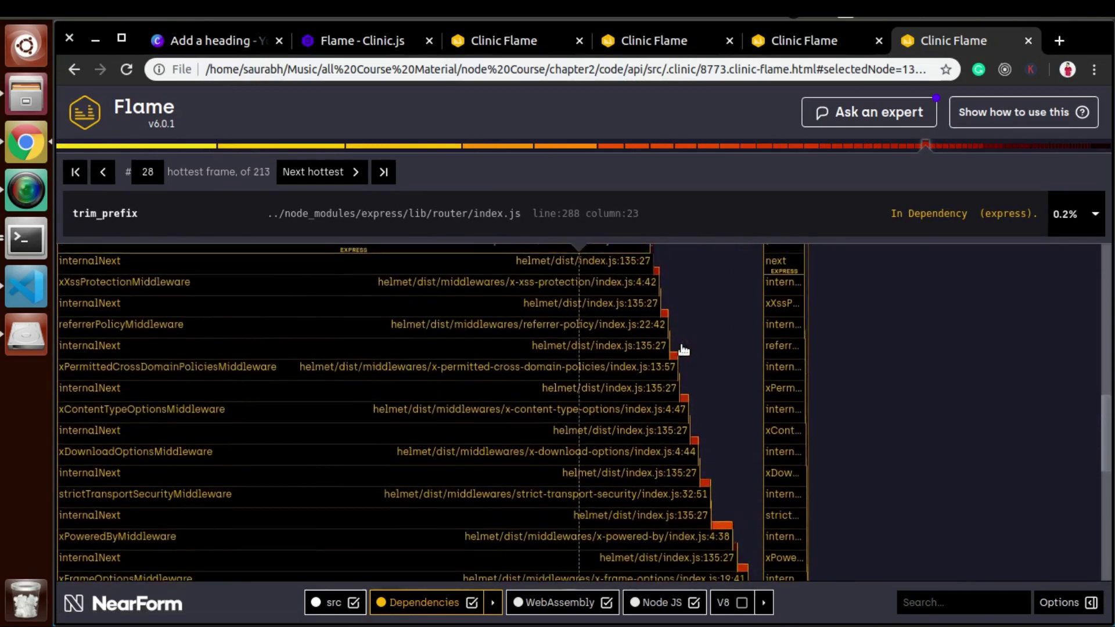
scroll(683, 349, "up", 1)
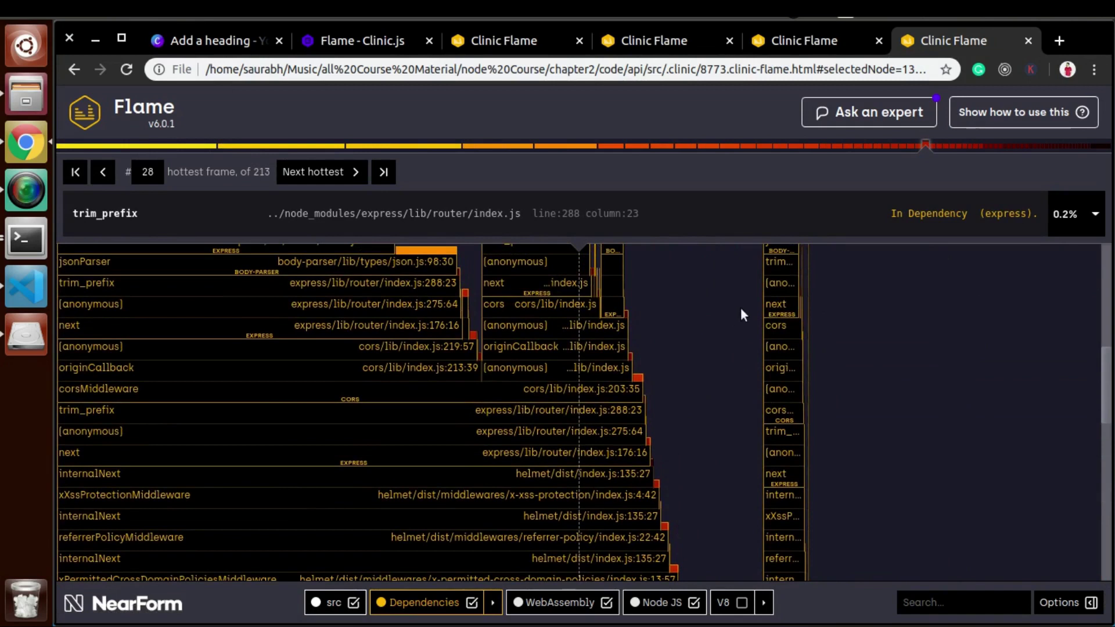
left_click(781, 287)
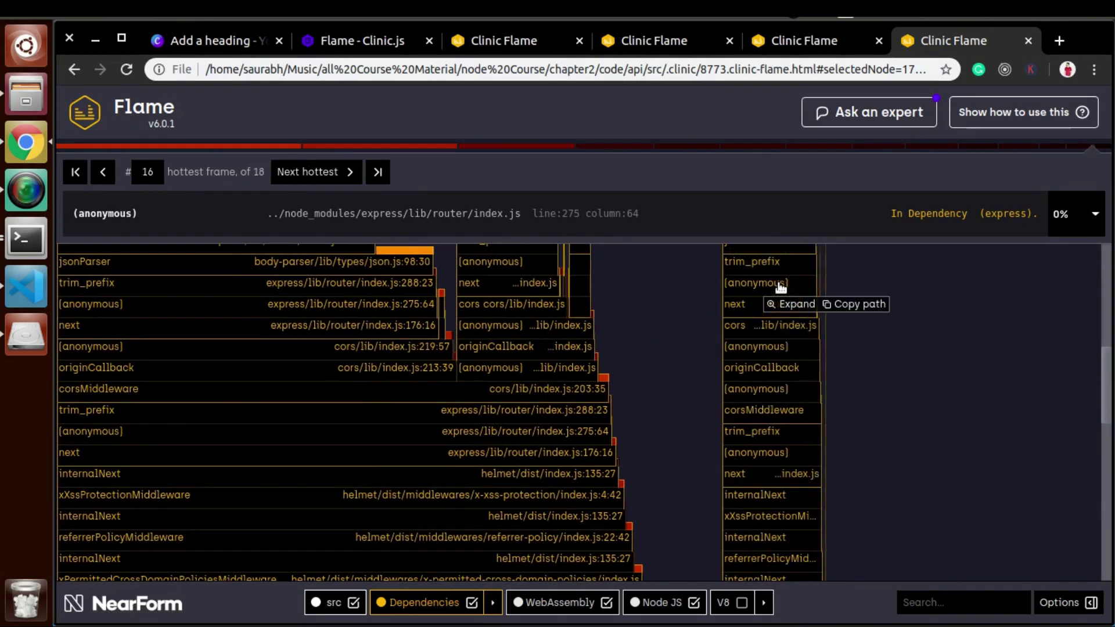
scroll(770, 318, "up", 4)
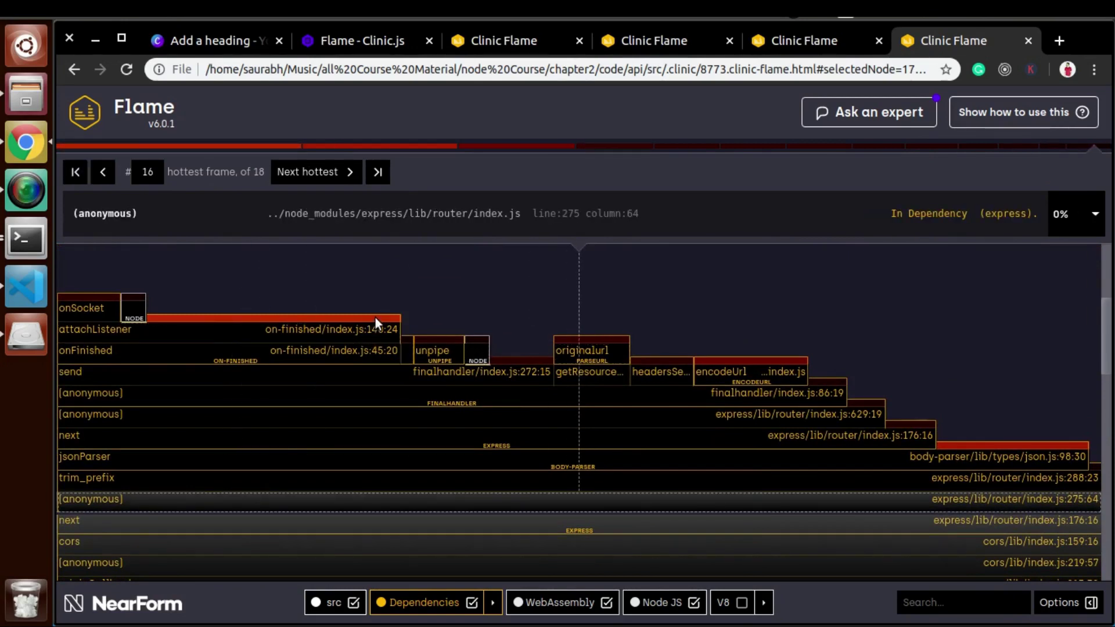
scroll(376, 318, "down", 2)
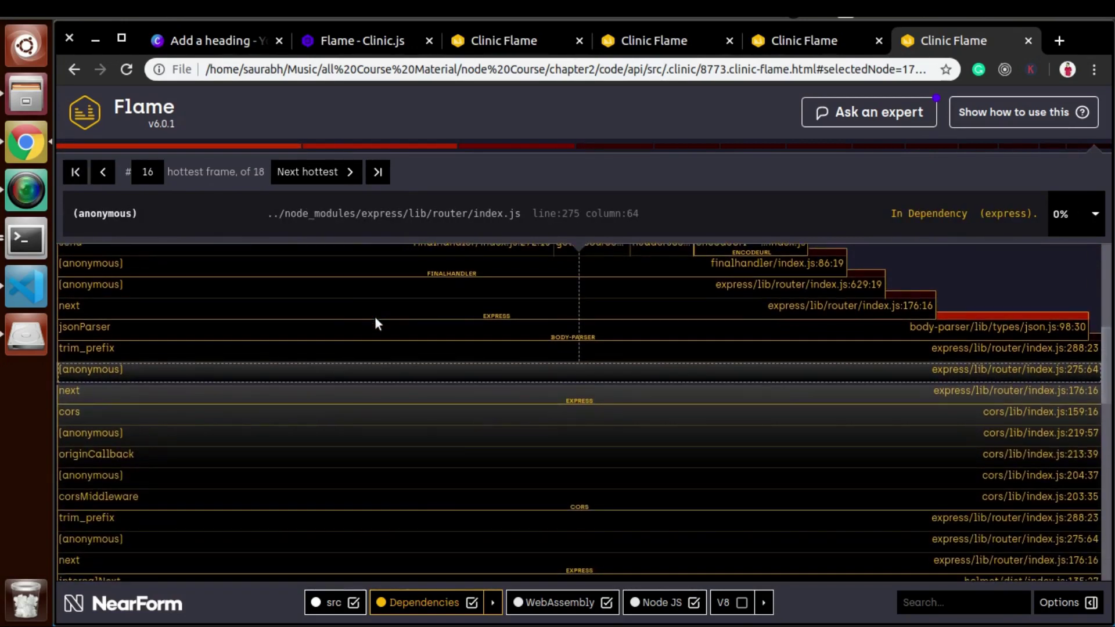
Step: Inspect the express next frame and the three hottest frames in the expanded stack: attachListener, jsonParser and encodeUrl
left_click(381, 317)
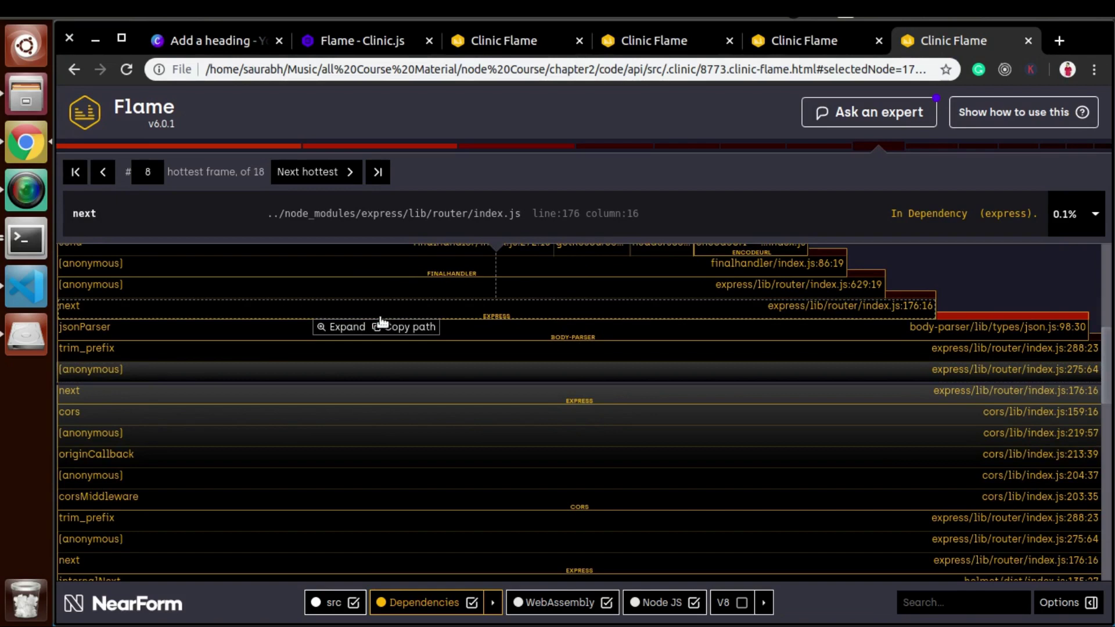
left_click(381, 325)
left_click(171, 289)
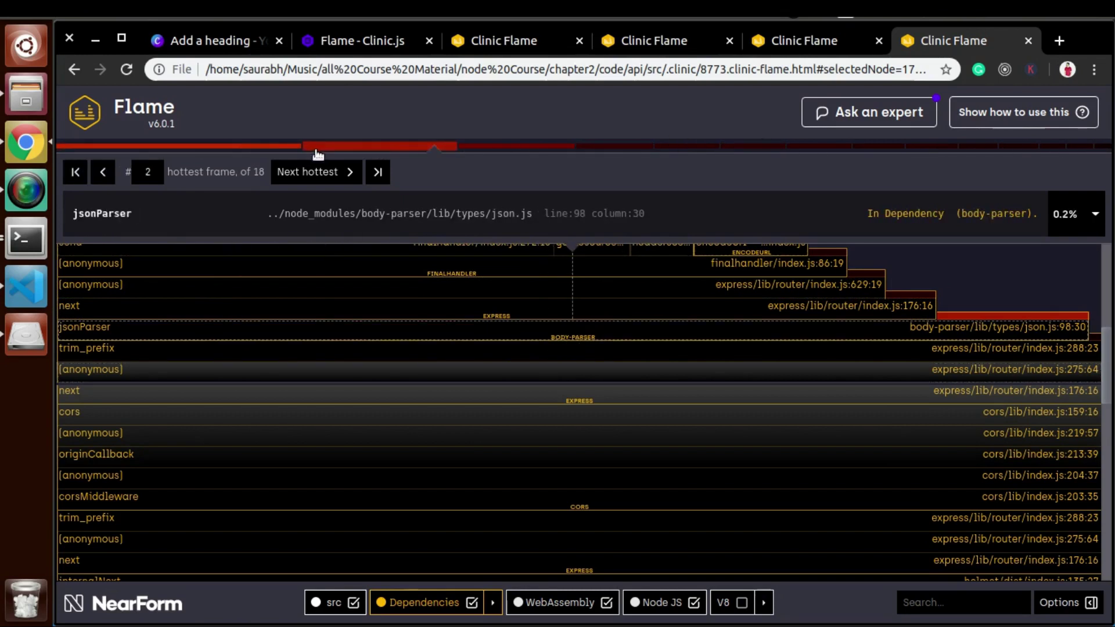
left_click(206, 154)
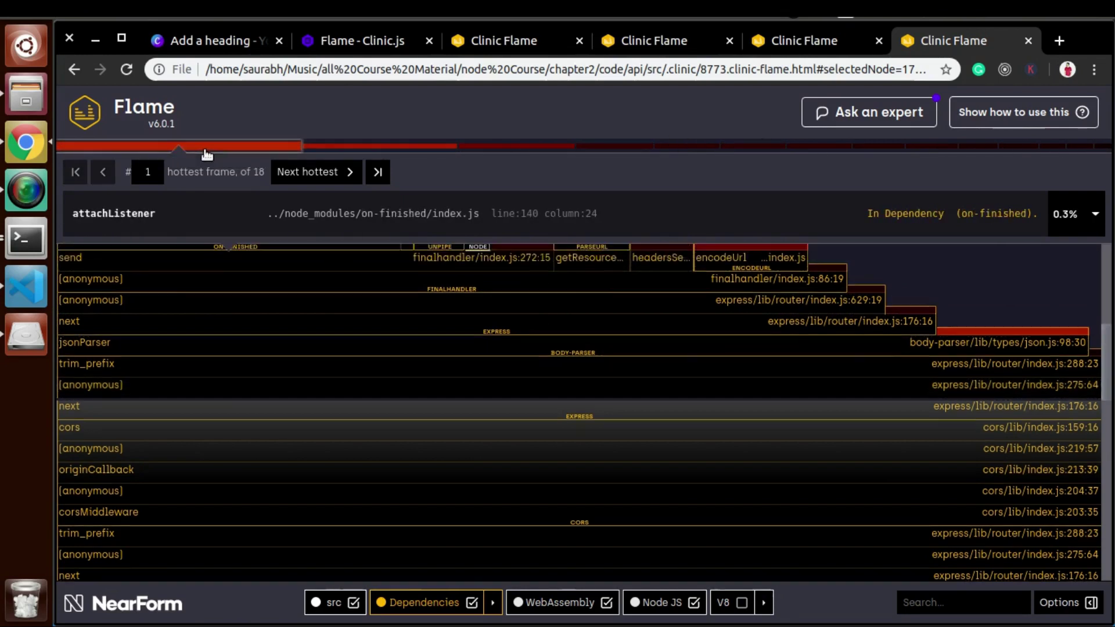
left_click(336, 149)
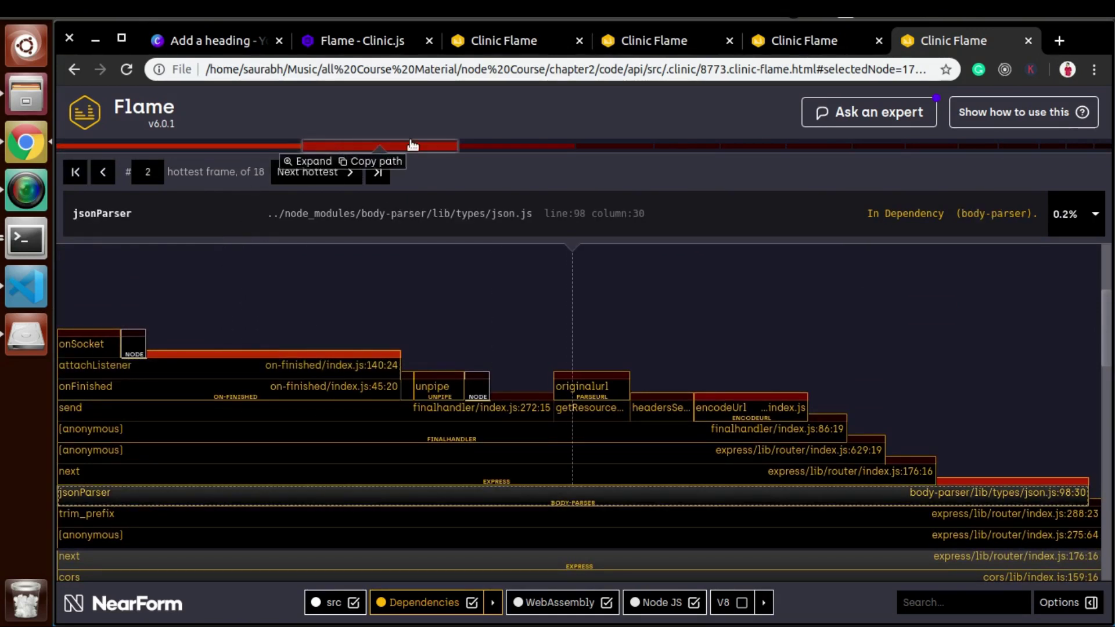
left_click(492, 147)
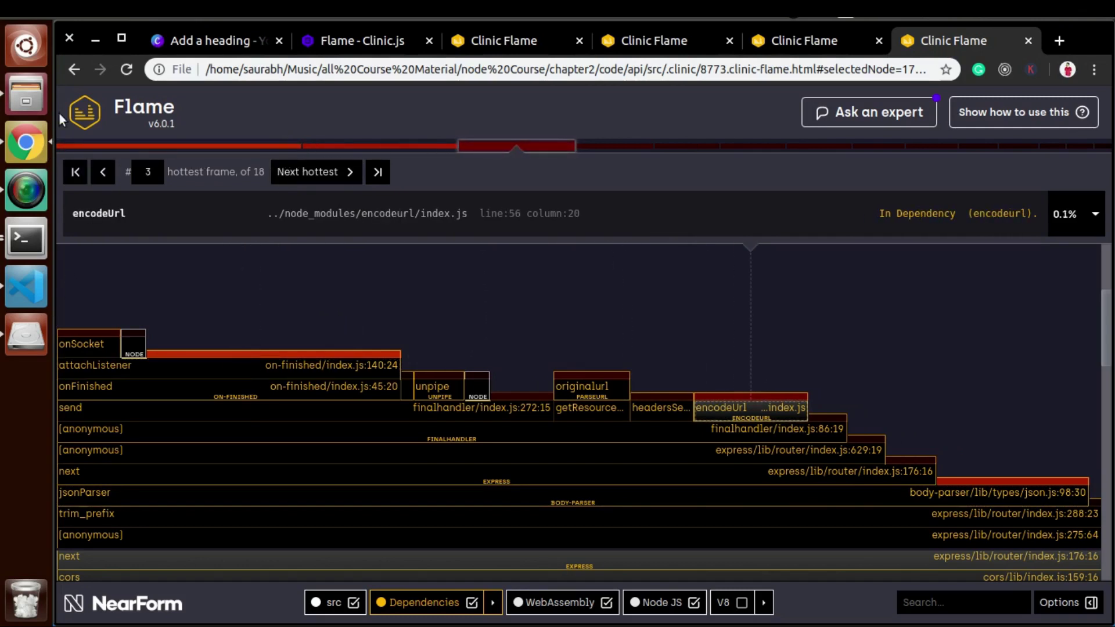
Step: Examine the cors and express router frames lower in the expanded stack for their source locations
scroll(406, 462, "down", 4)
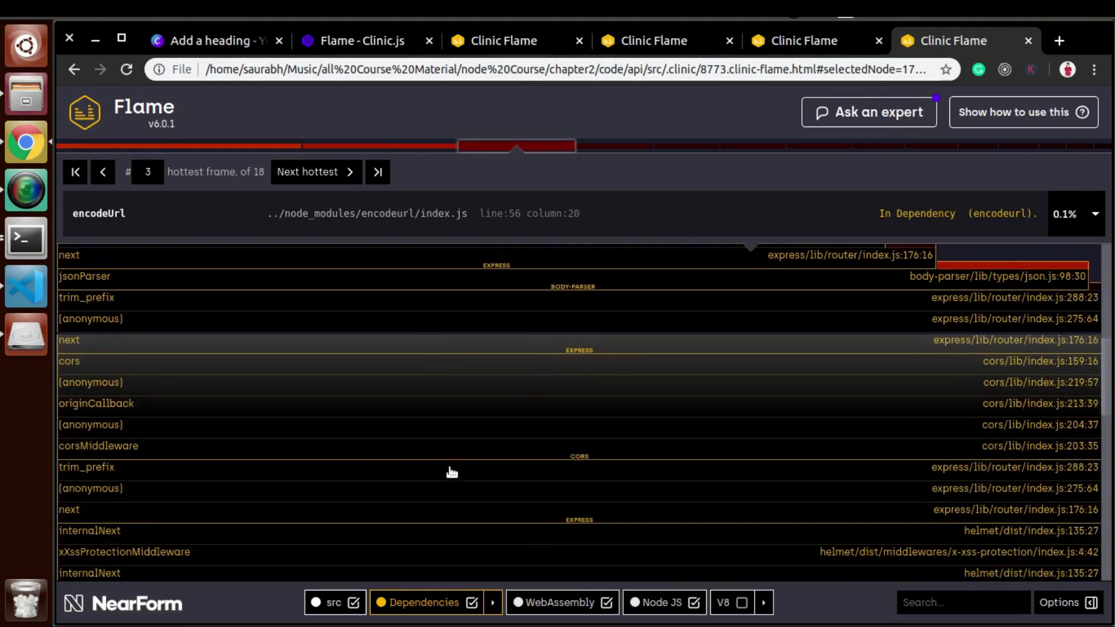
left_click(653, 381)
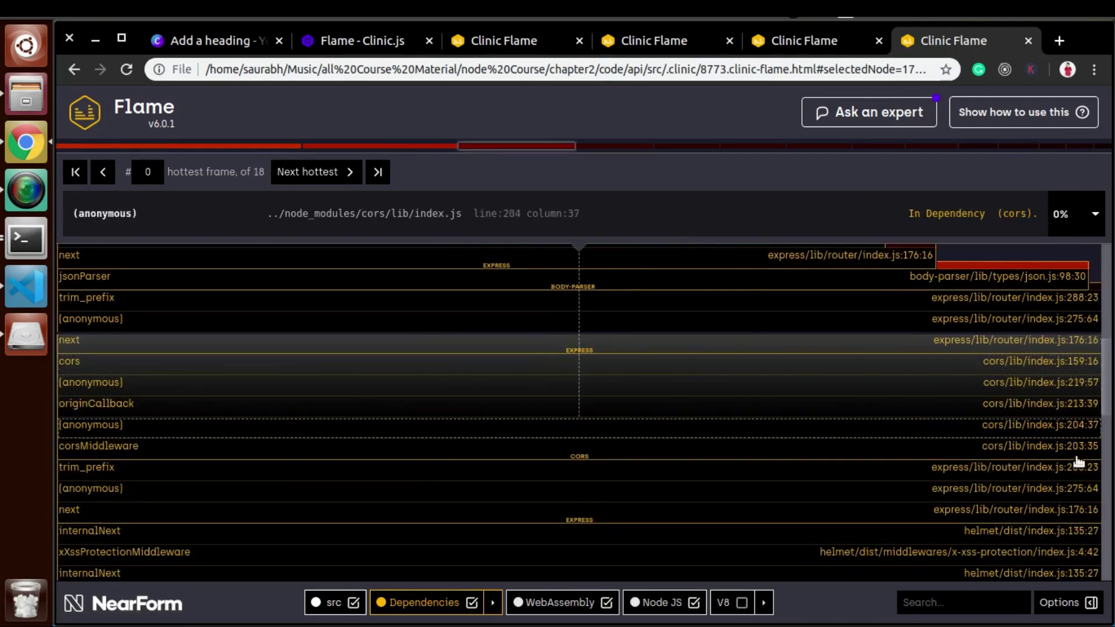
left_click(726, 465)
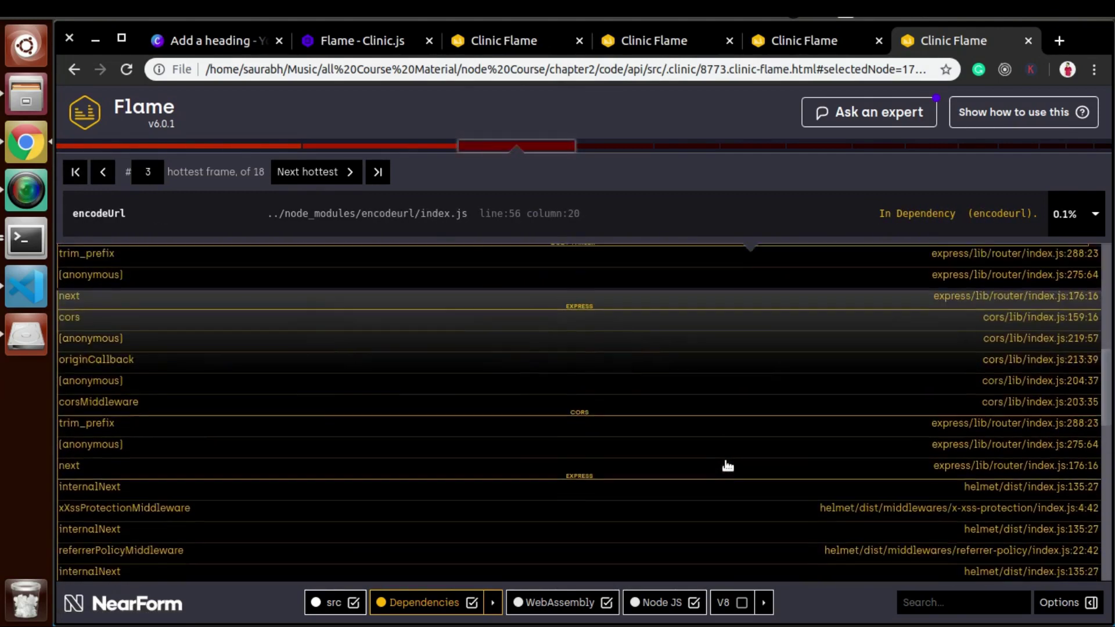
Step: Expand the parserOnHeadersComplete frame at the base of the stack and select the parserOnIncoming frame above it
scroll(727, 465, "down", 5)
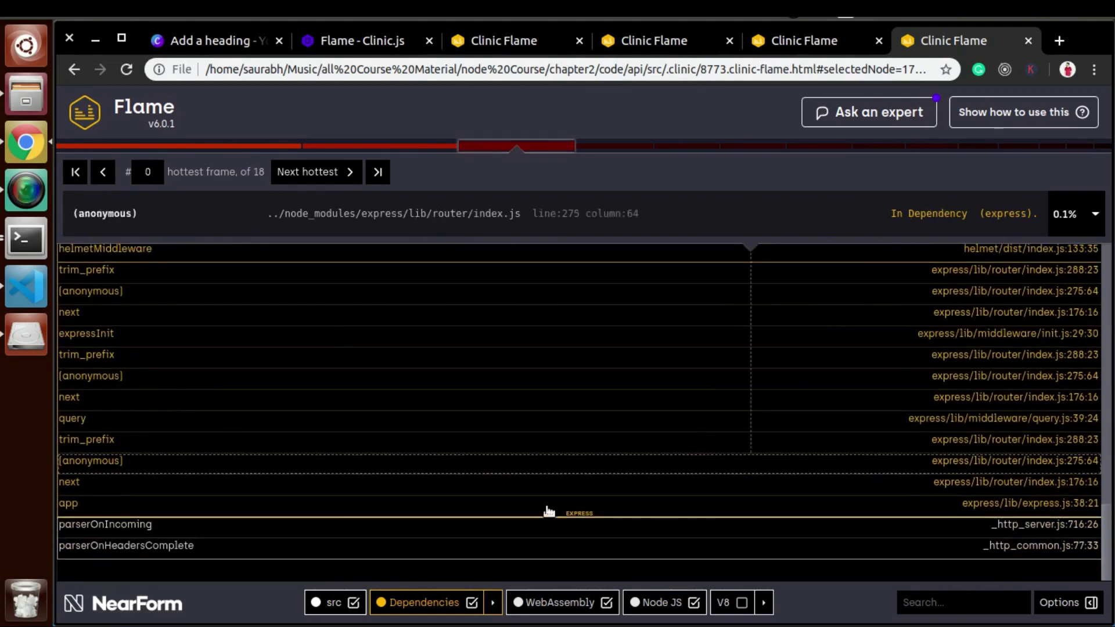
left_click(400, 550)
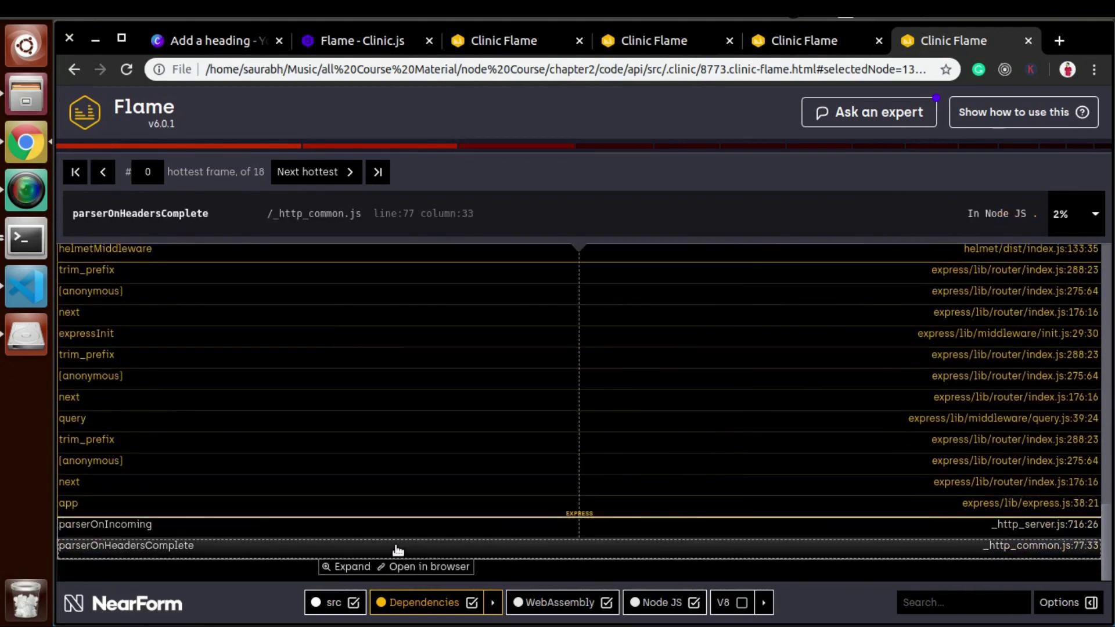
left_click(289, 533)
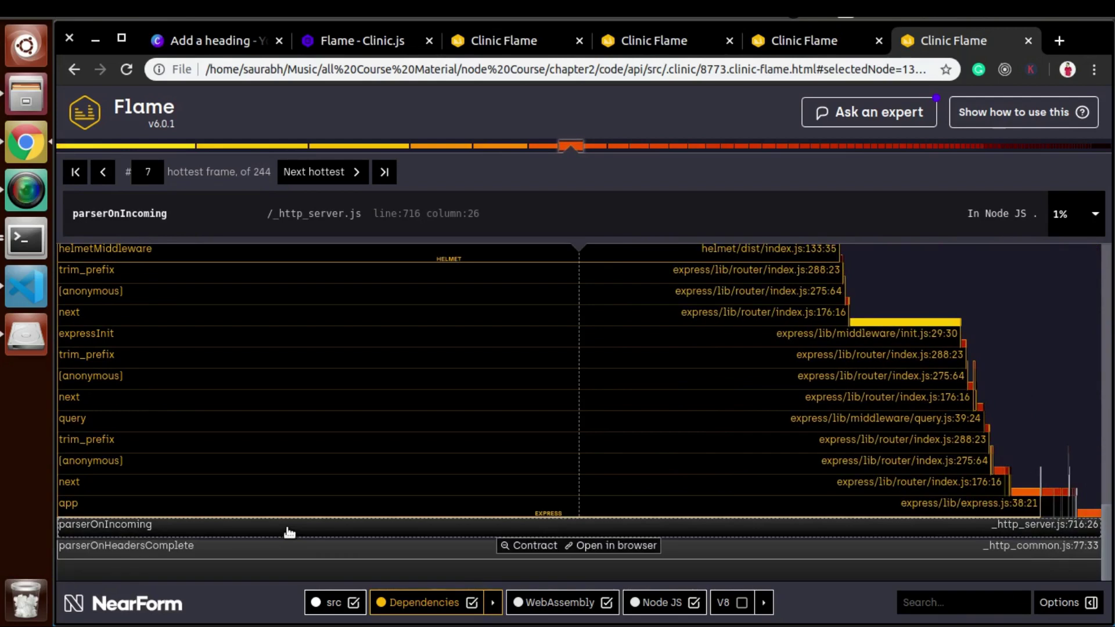
scroll(289, 532, "up", 5)
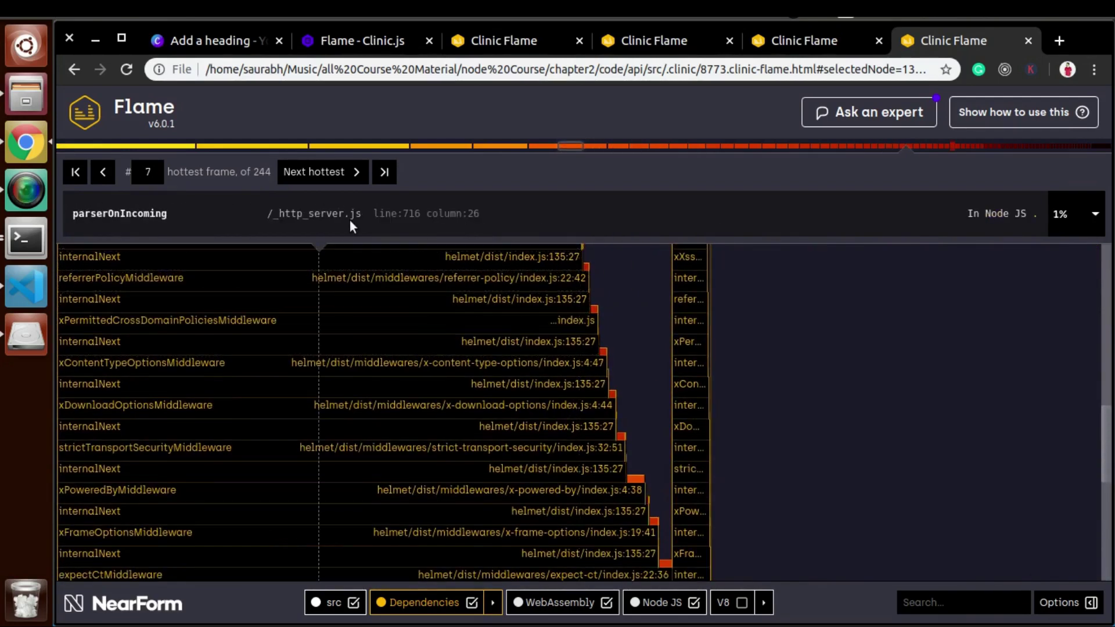
Step: Examine the function names and source file paths of the parserOnIncoming frame and helmet's xXssProtectionMiddleware frame
left_click_drag(366, 211, 262, 216)
left_click(261, 216)
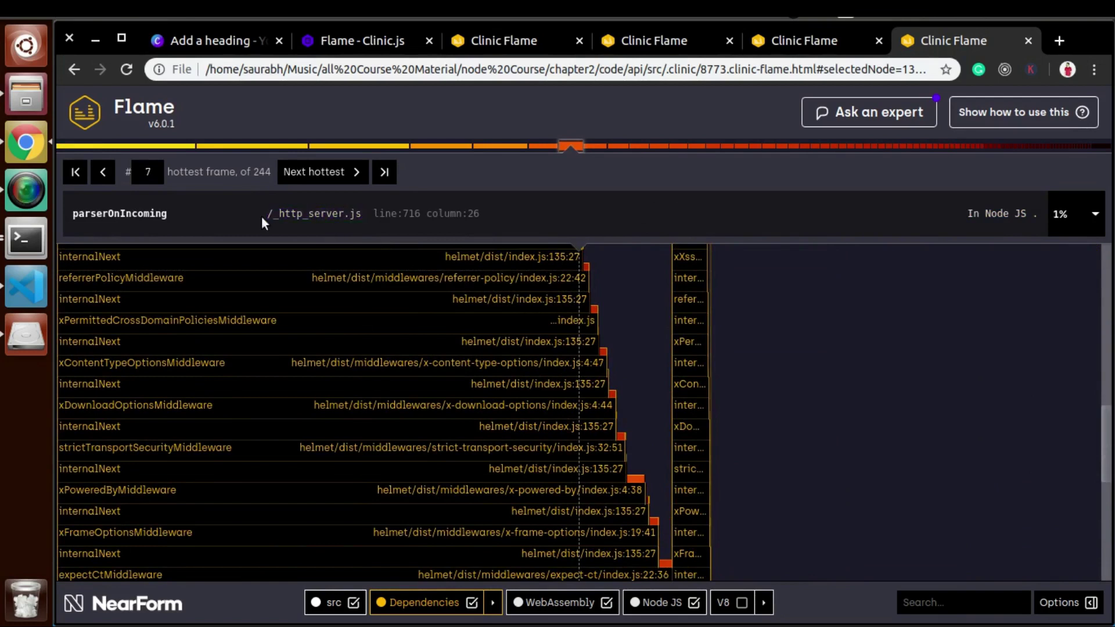
left_click(316, 326)
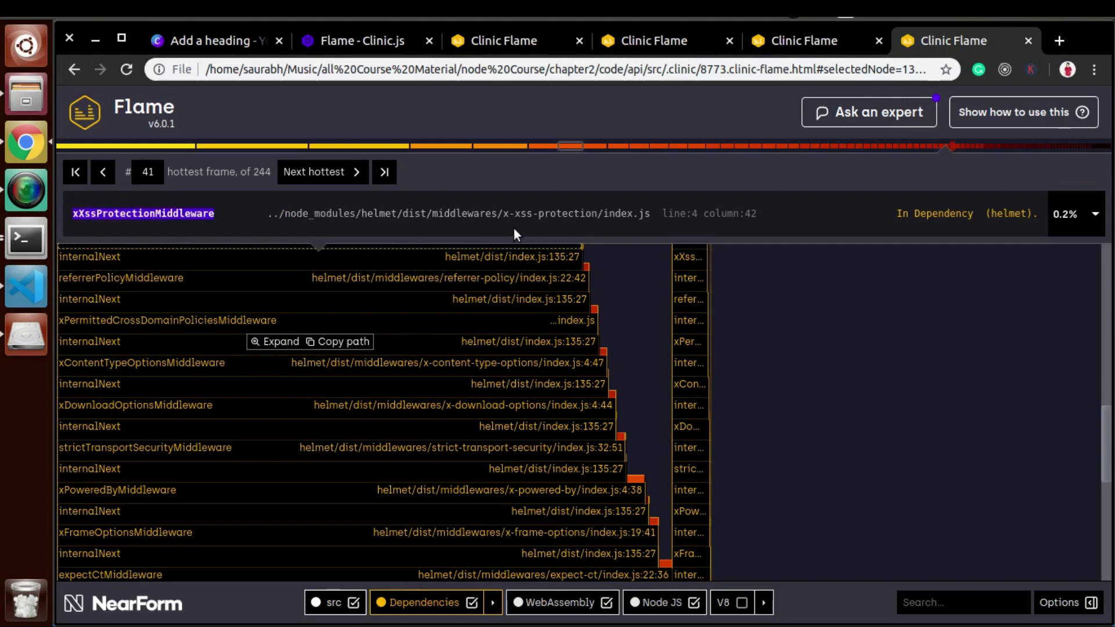
left_click_drag(542, 214, 346, 201)
left_click(277, 204)
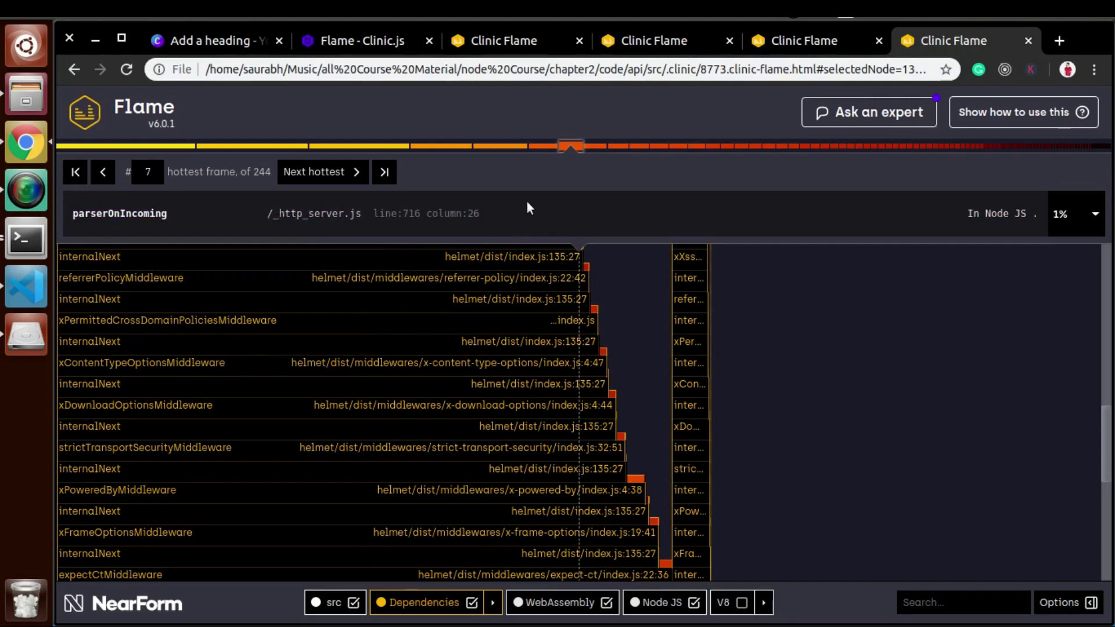
Step: View the stack info of the parserOnIncoming frame for its top-of-stack and on-stack percentages
left_click(1084, 220)
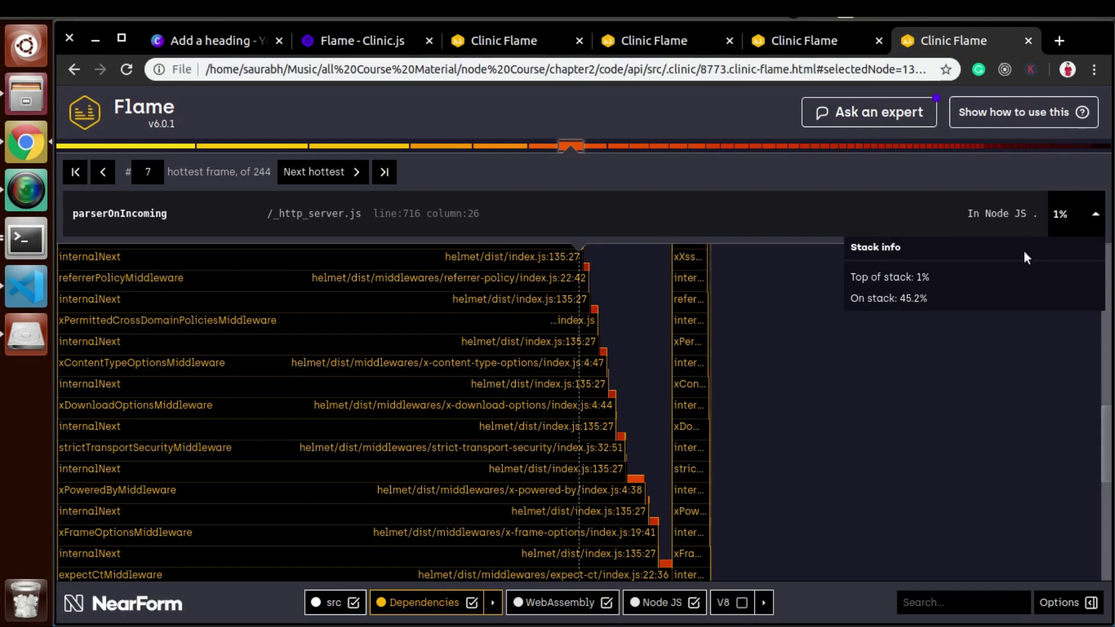
triple_click(841, 260)
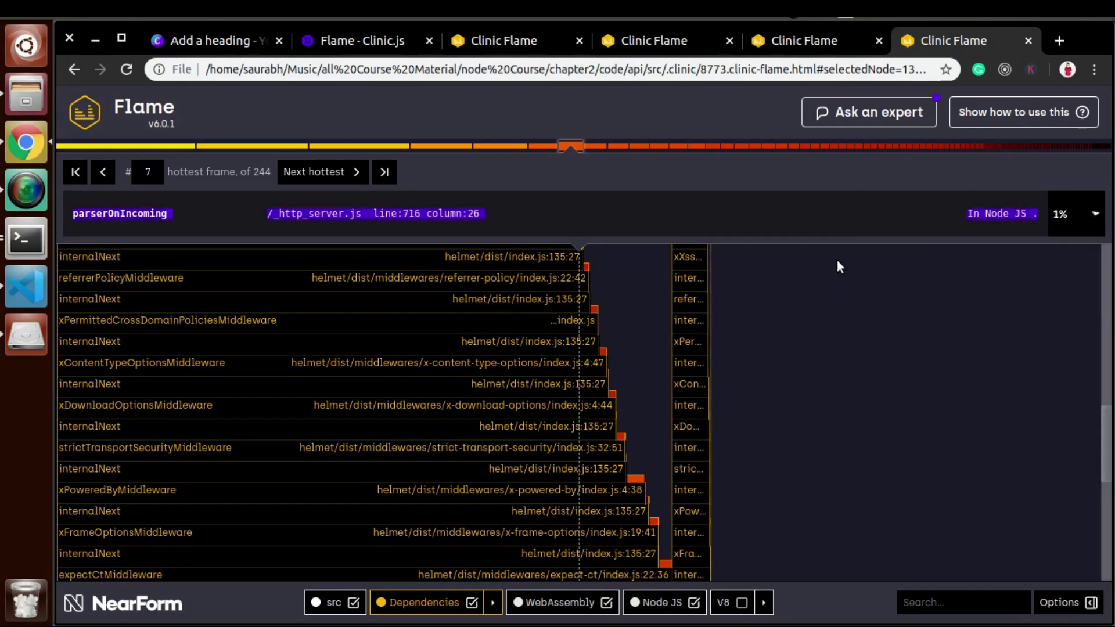
left_click(1093, 215)
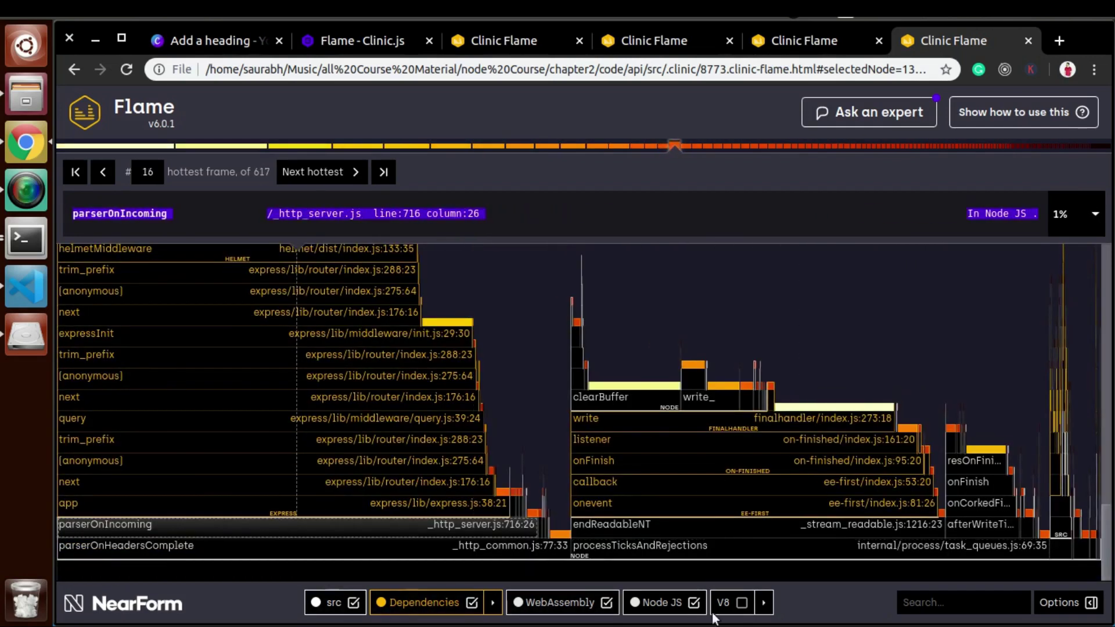
Step: Hide the Dependencies, WebAssembly and Node JS frames so the flame graph shows only the src code
left_click(472, 602)
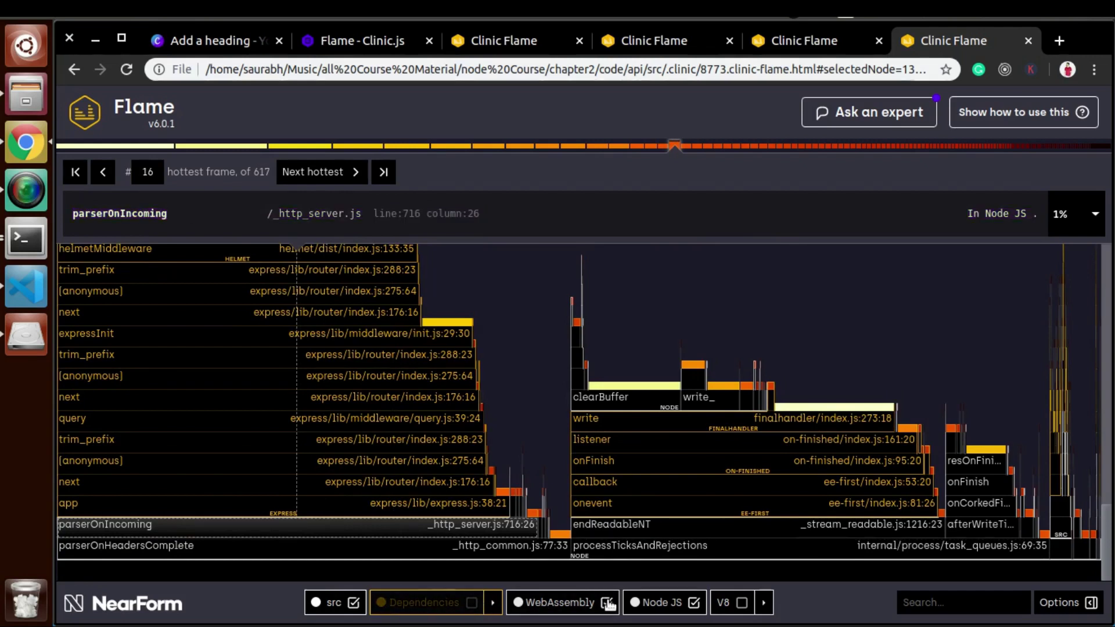
left_click(693, 602)
left_click(385, 602)
Step: Hide the src frames and show the V8 frames on their own in the flame graph
left_click(356, 603)
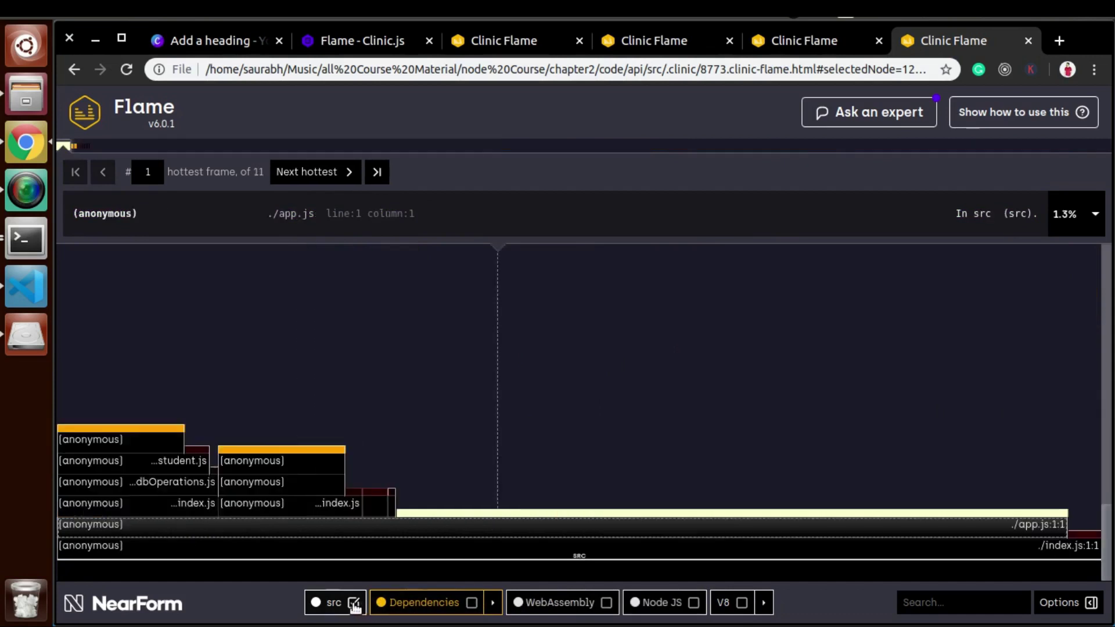
left_click(555, 606)
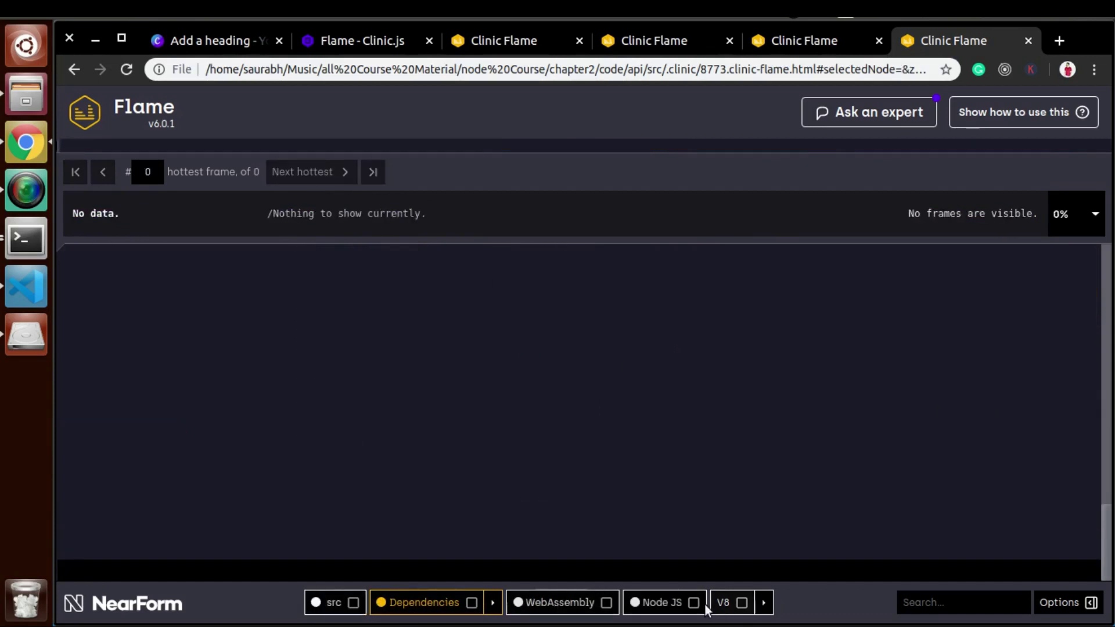
left_click(742, 603)
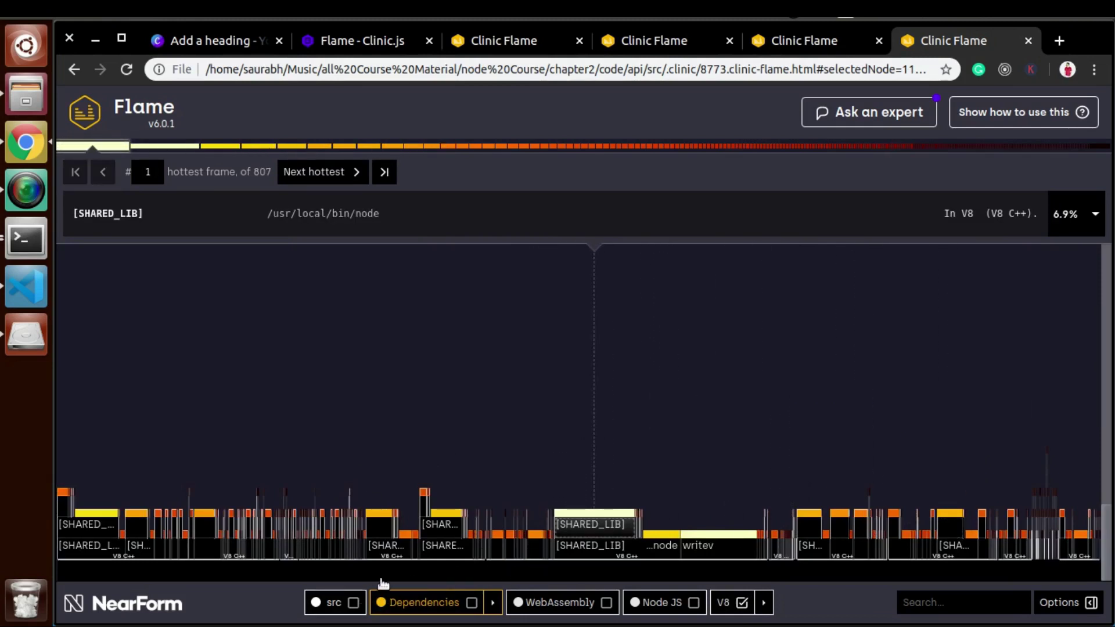
Step: Show only the src frames again by hiding V8, and inspect the schema/student.js frame
left_click(354, 603)
left_click(742, 602)
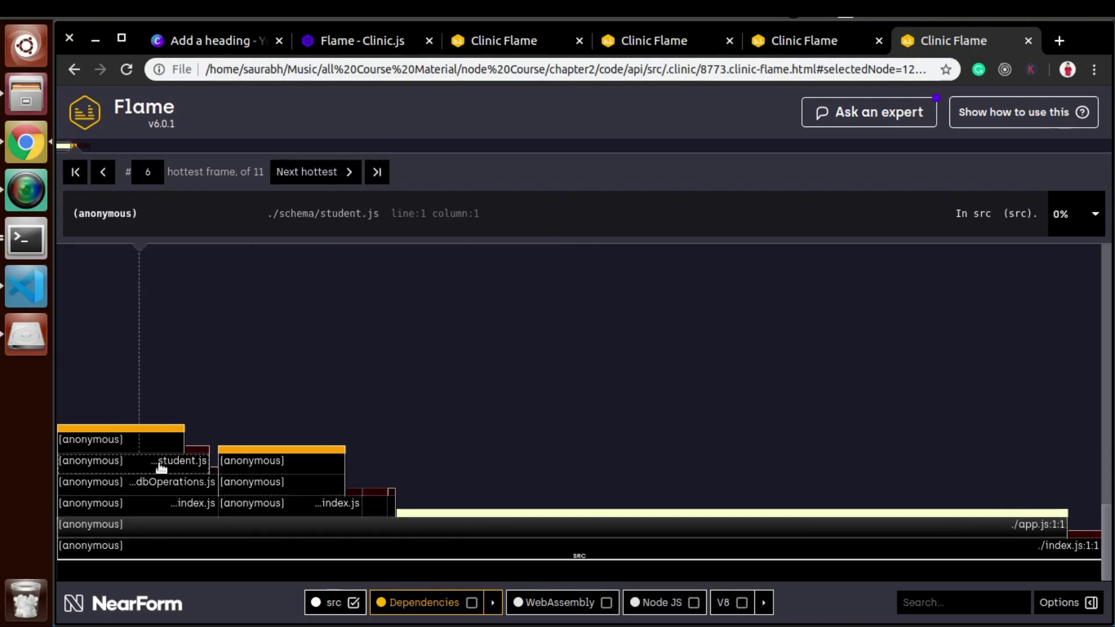
mouse_move(158, 470)
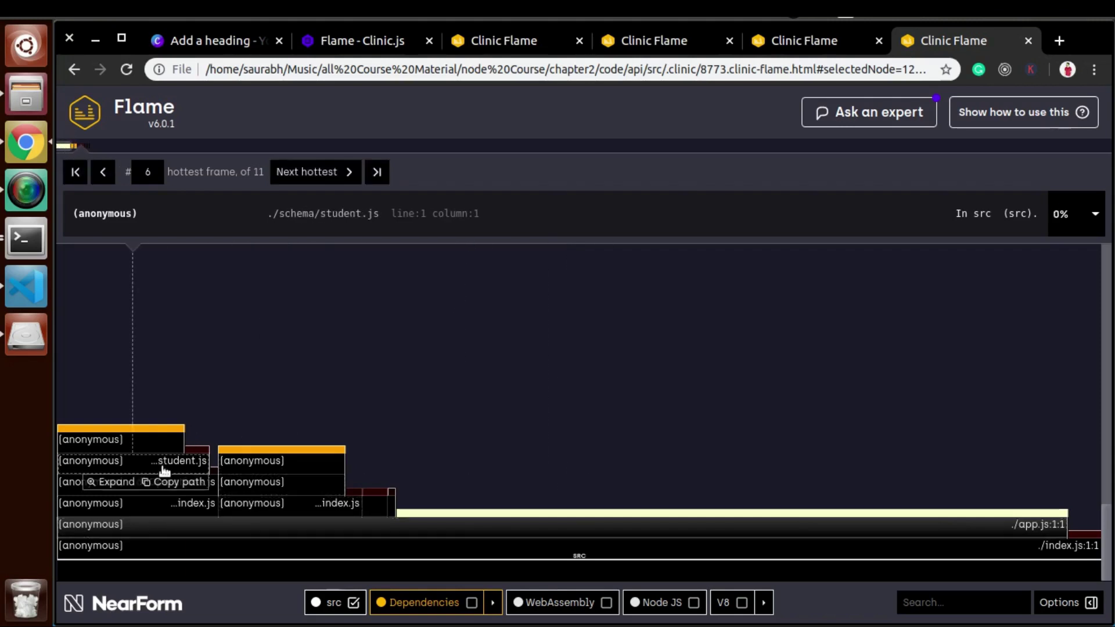